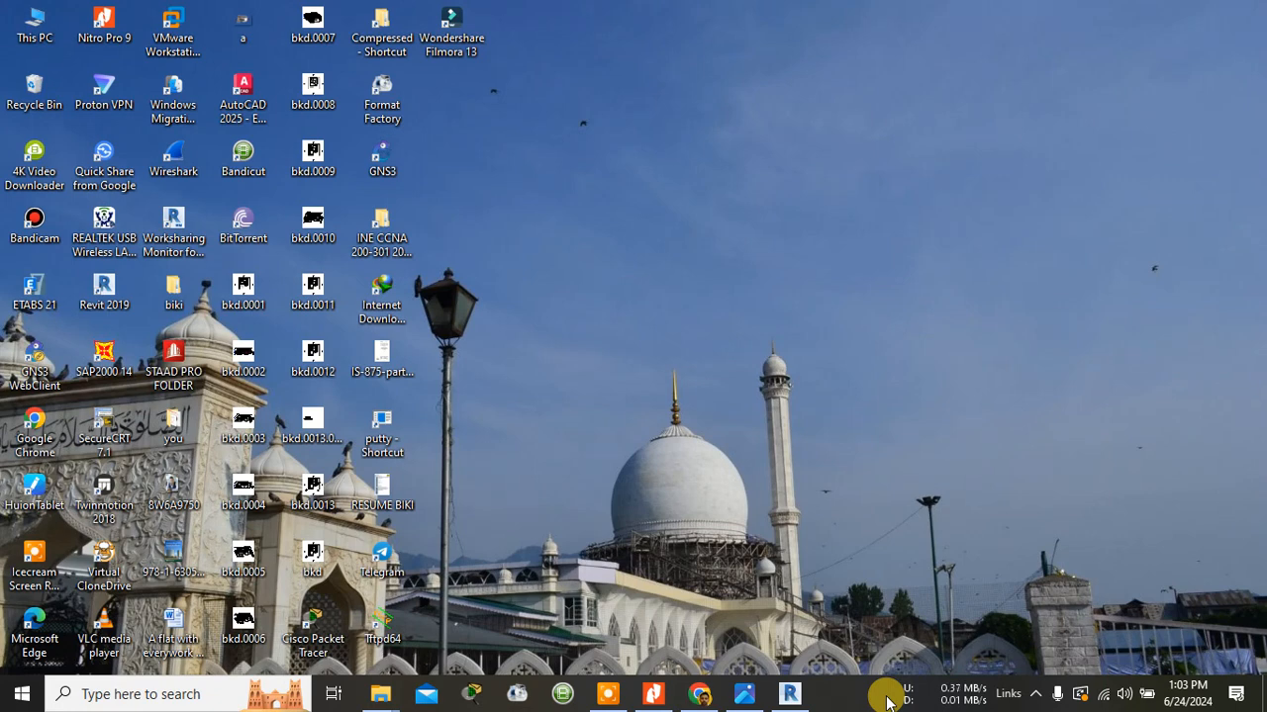
Switch to Revit and examine the L-shaped building's walls in the Level 1 floor plan and the 3D view.
left_click(789, 694)
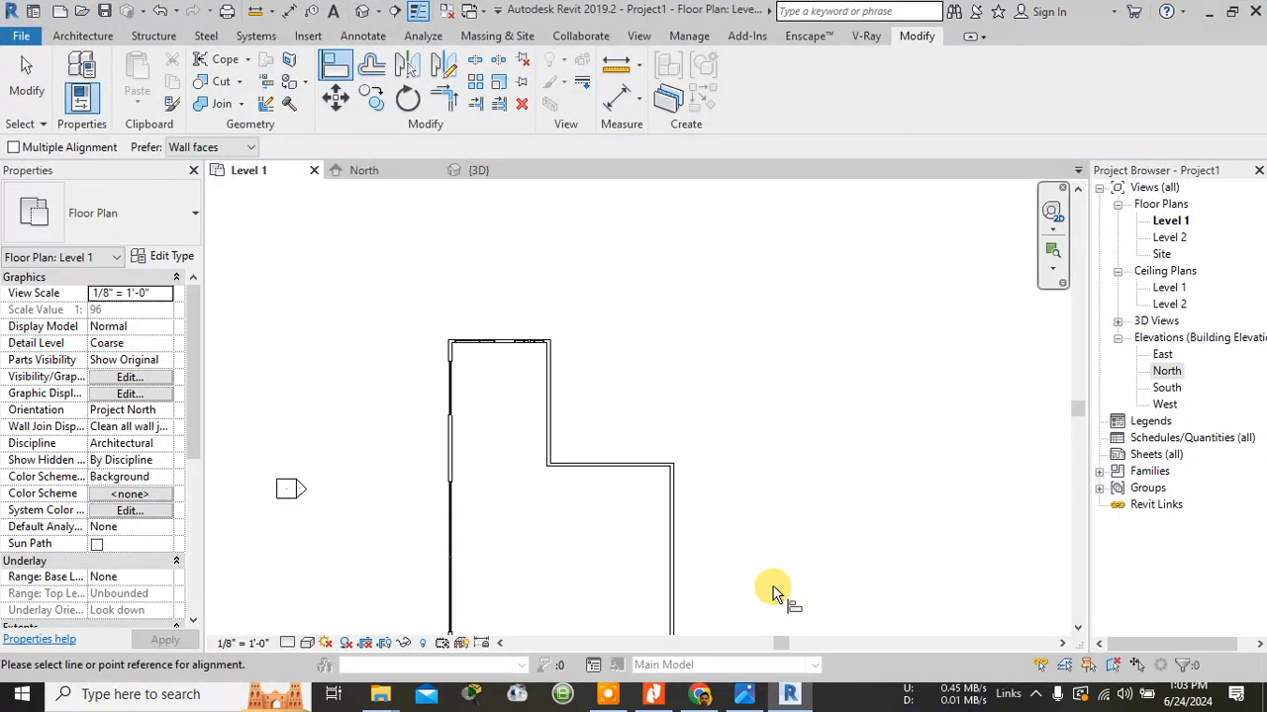
scroll(716, 540, "down", 3)
middle_click_drag(715, 546, 695, 372)
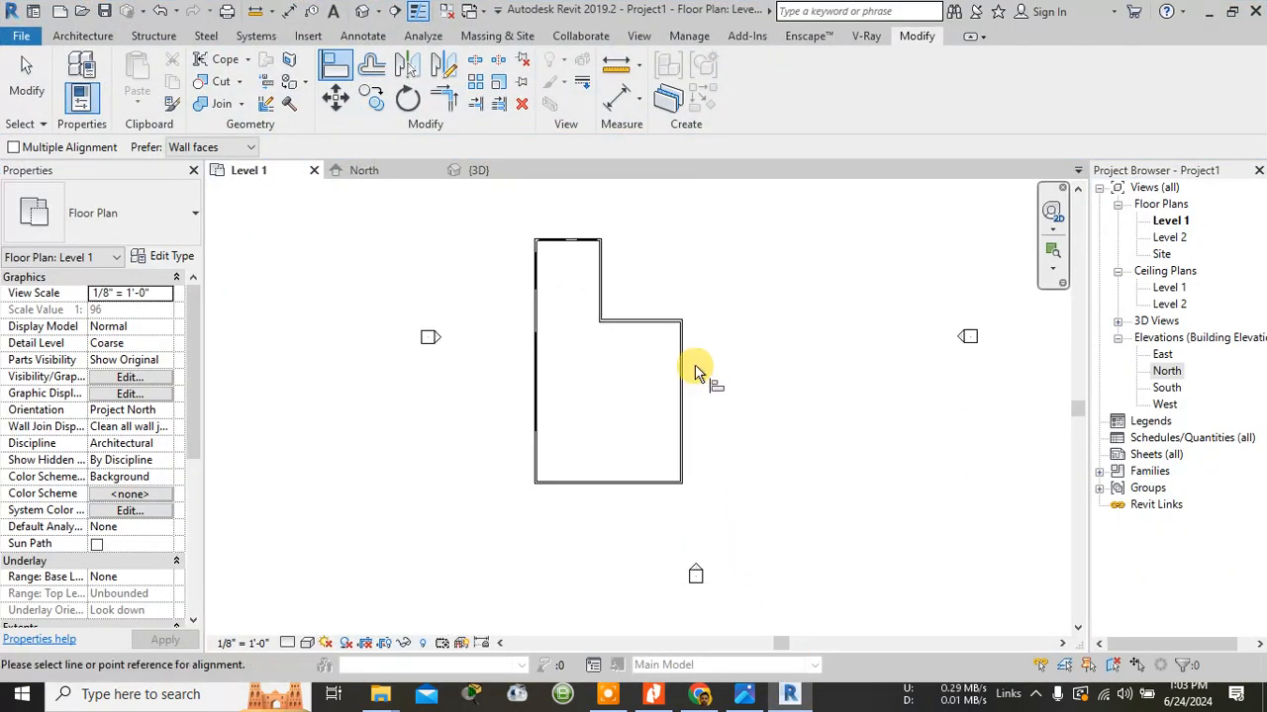
scroll(656, 245, "up", 2)
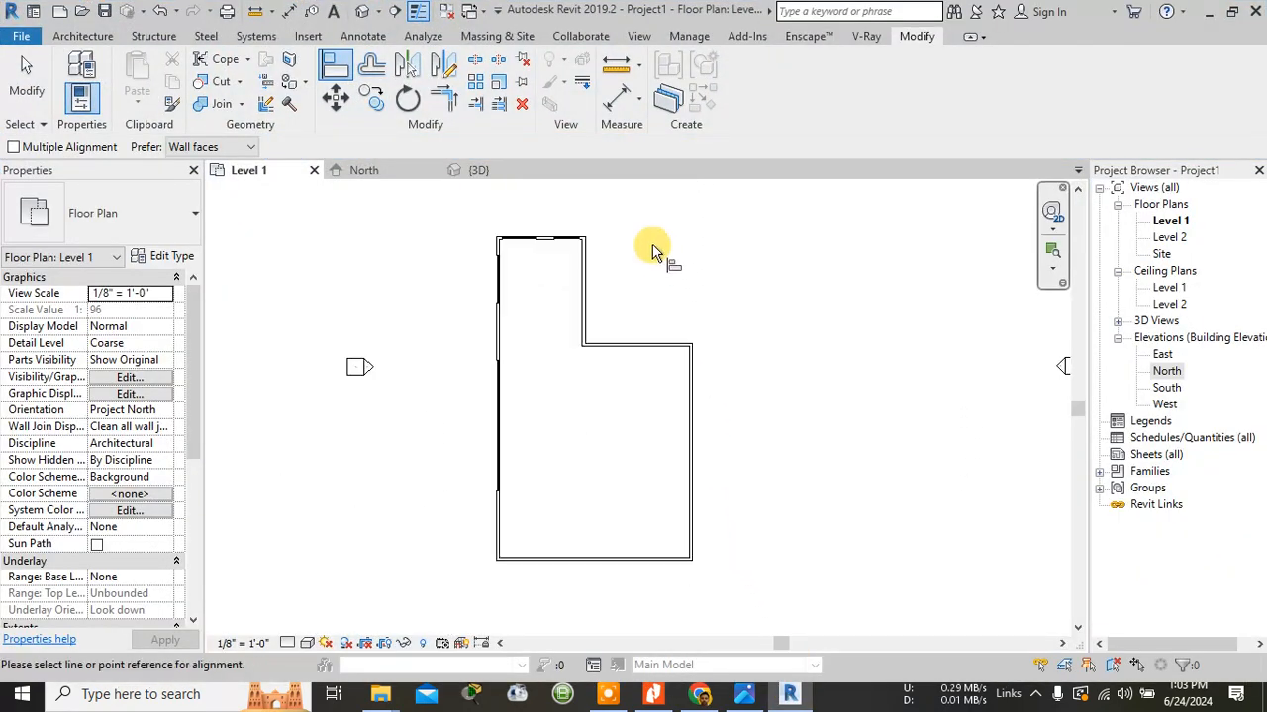
left_click(484, 173)
scroll(591, 337, "down", 2)
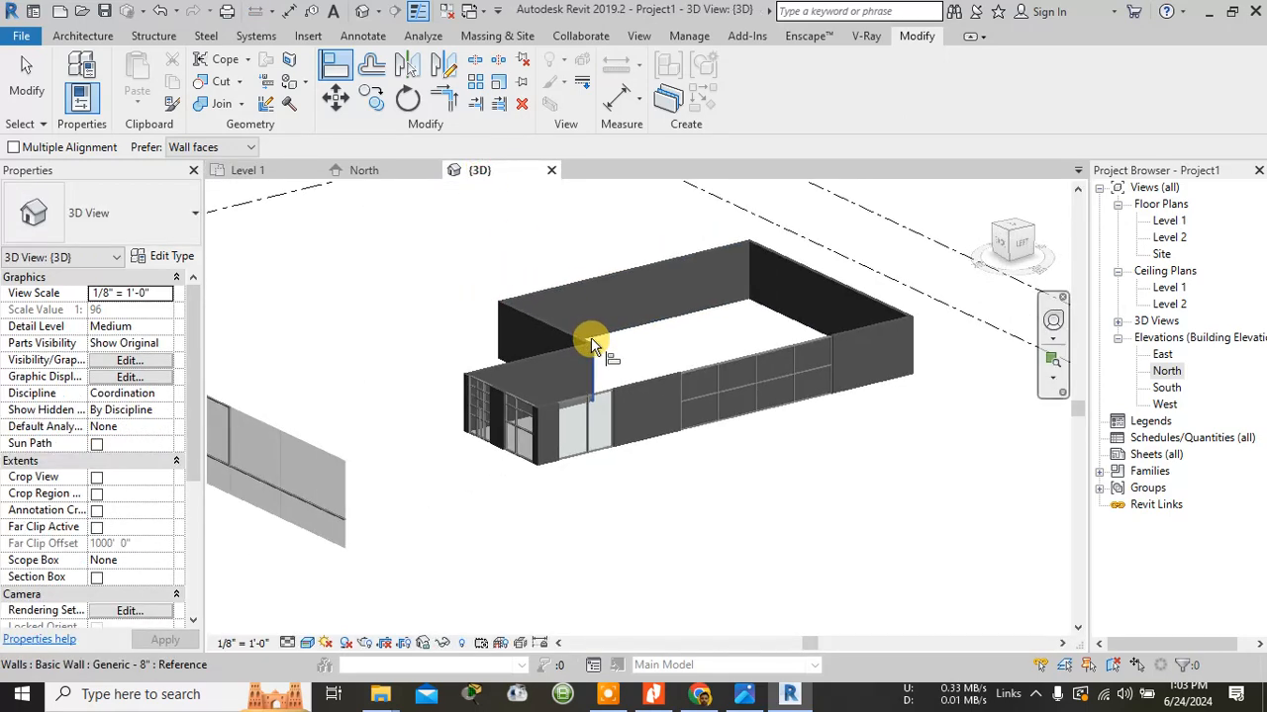
left_click(275, 172)
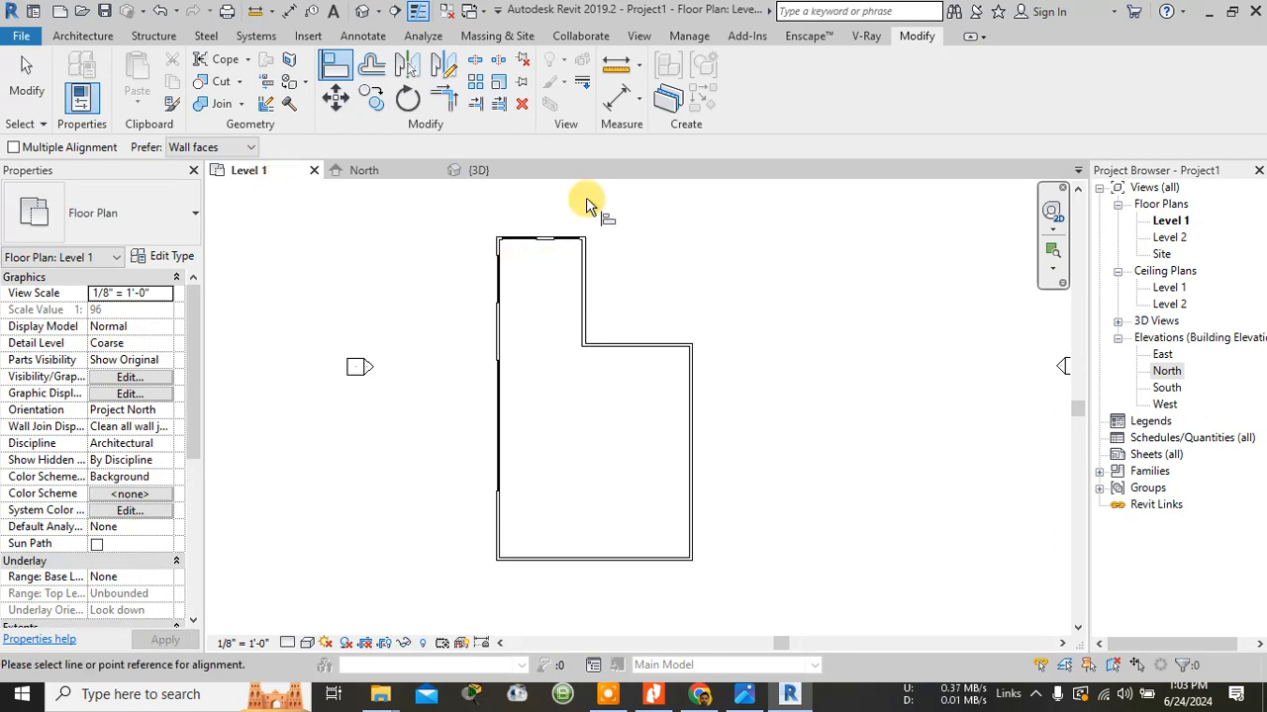
scroll(594, 228, "up", 3)
scroll(635, 266, "down", 1)
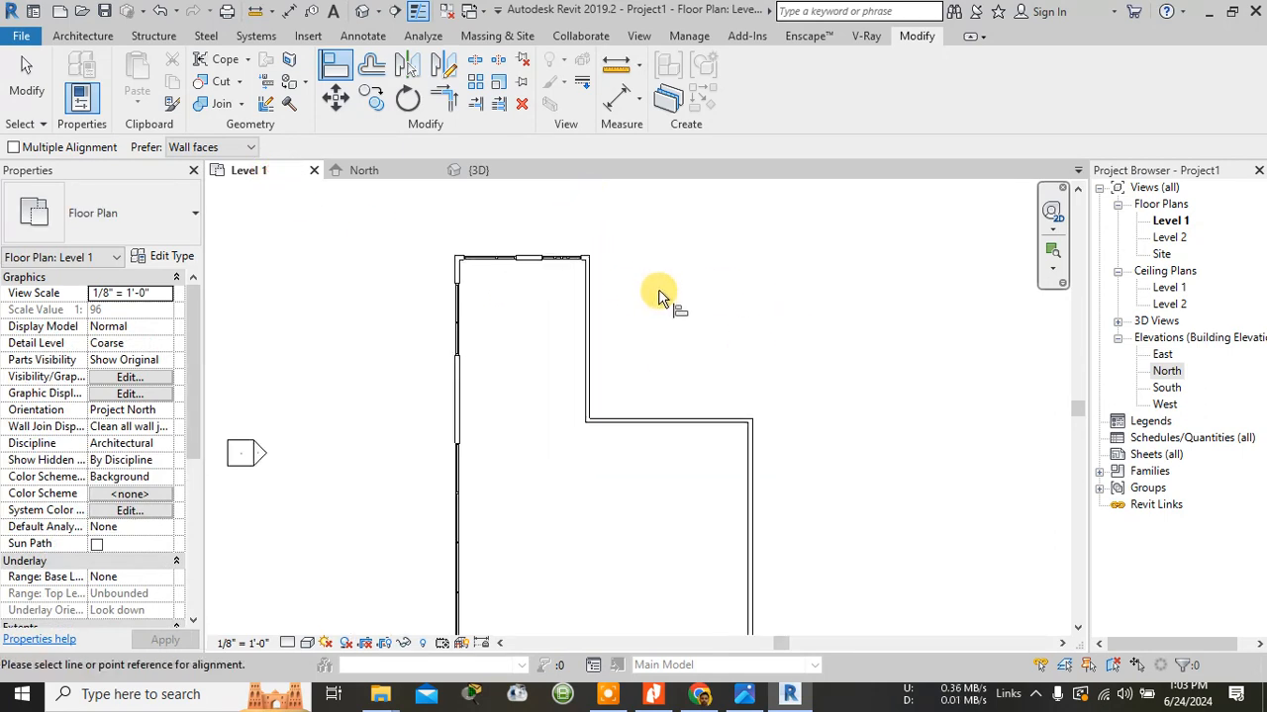
scroll(598, 277, "up", 1)
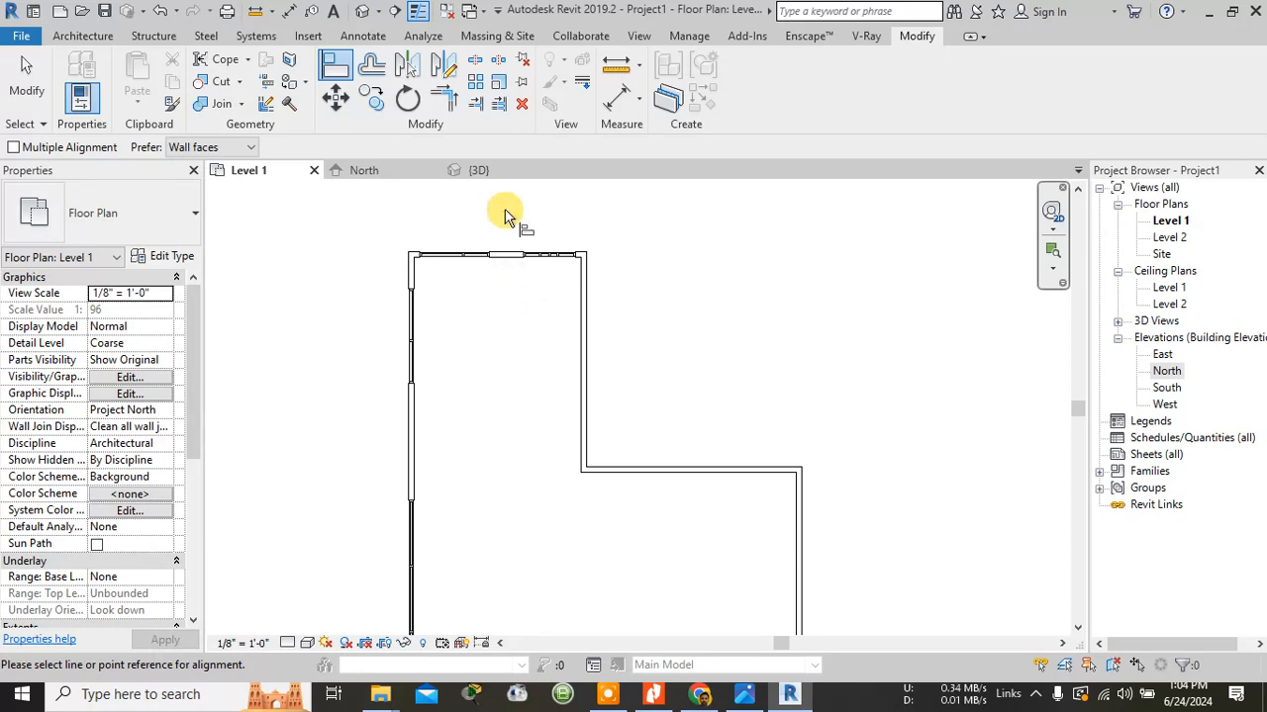
Try to align the recessed horizontal wall with the outer face of the north wall, unjoining the conflicting elements.
left_click(77, 37)
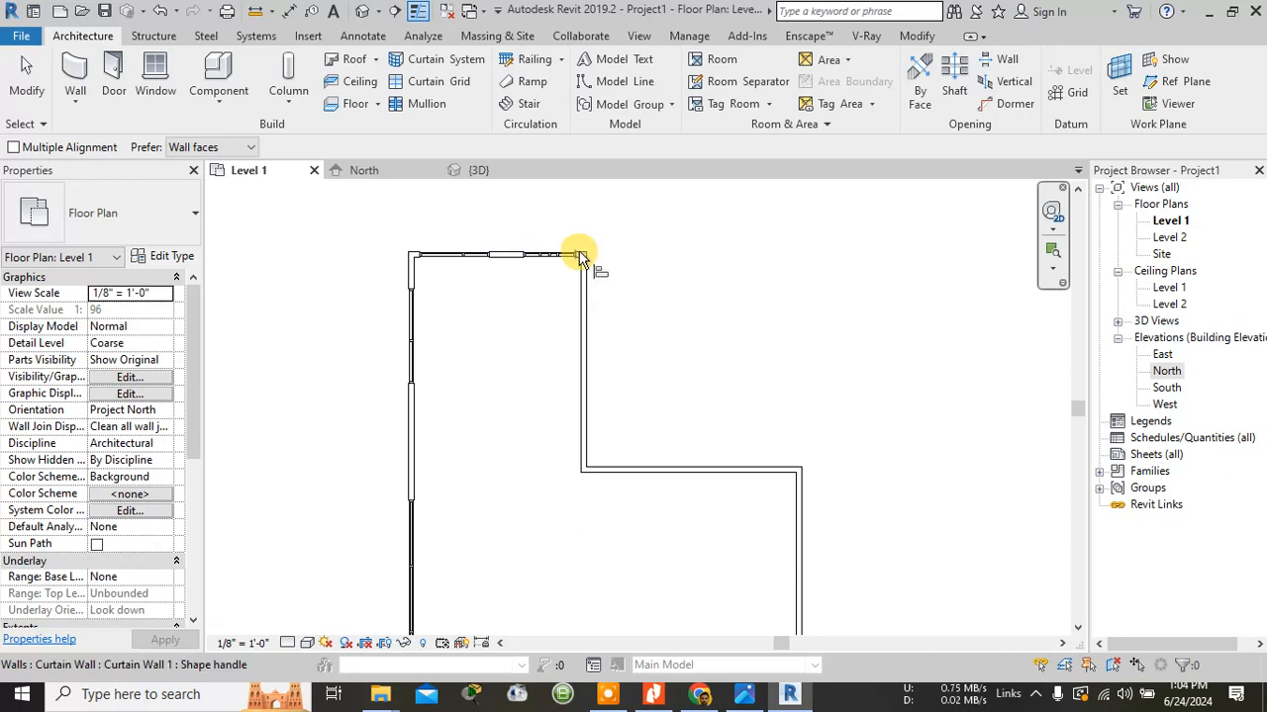
key("a")
key("l")
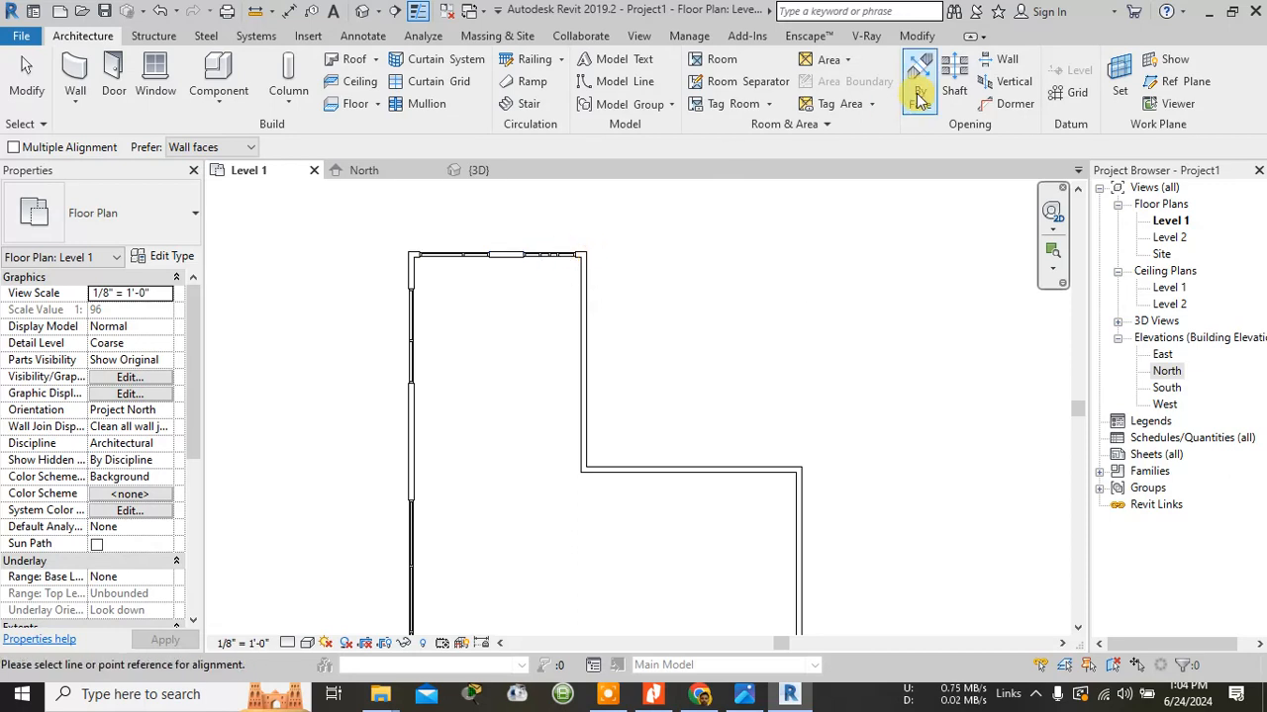
left_click(917, 36)
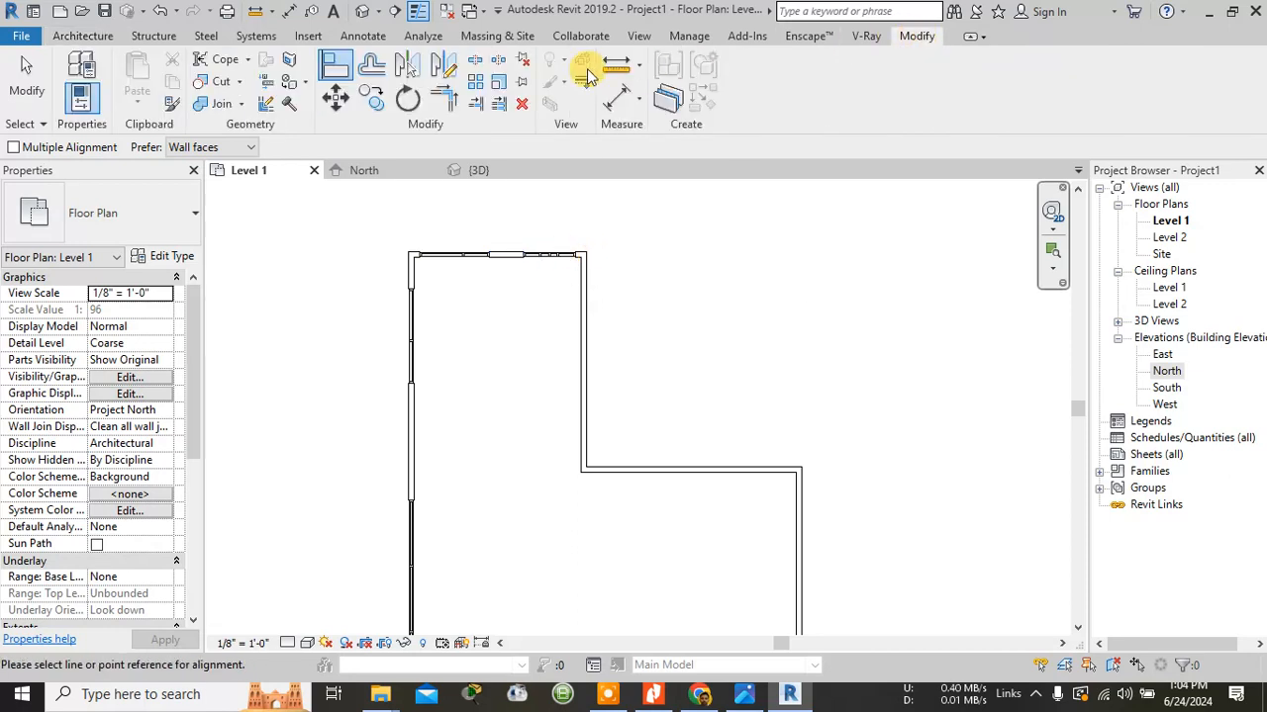
left_click(353, 85)
scroll(656, 346, "up", 2)
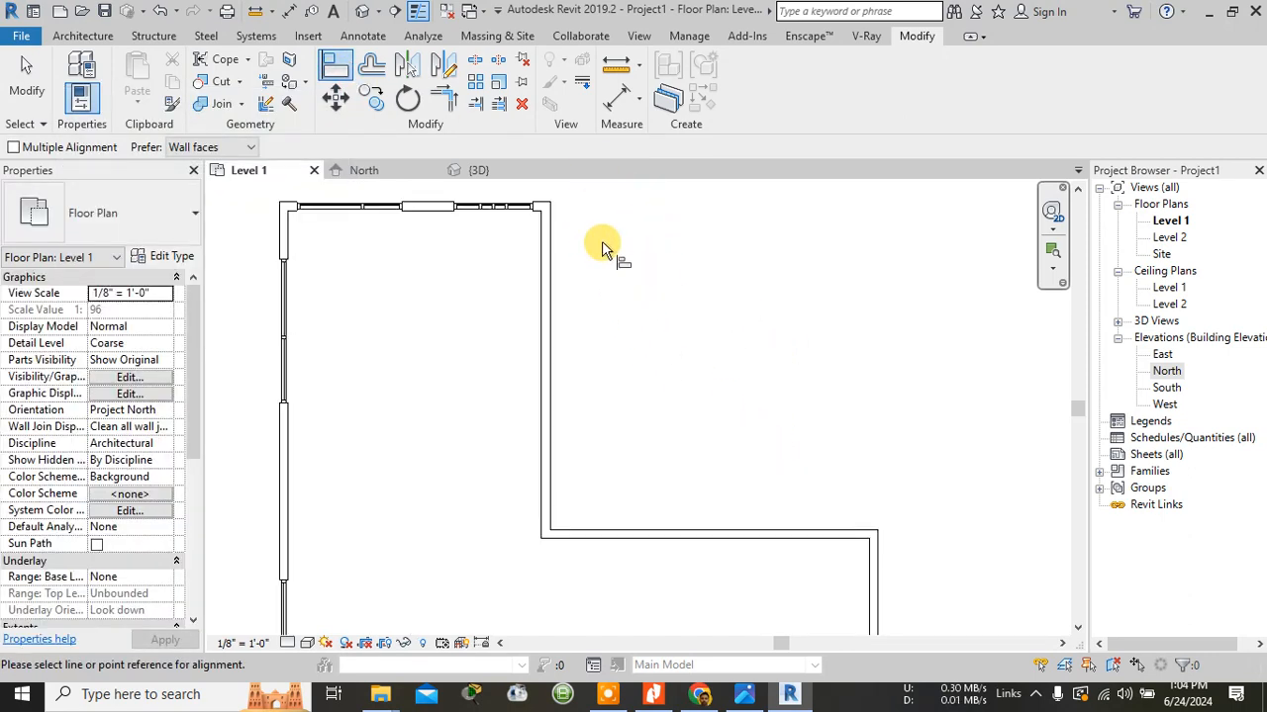
left_click(542, 200)
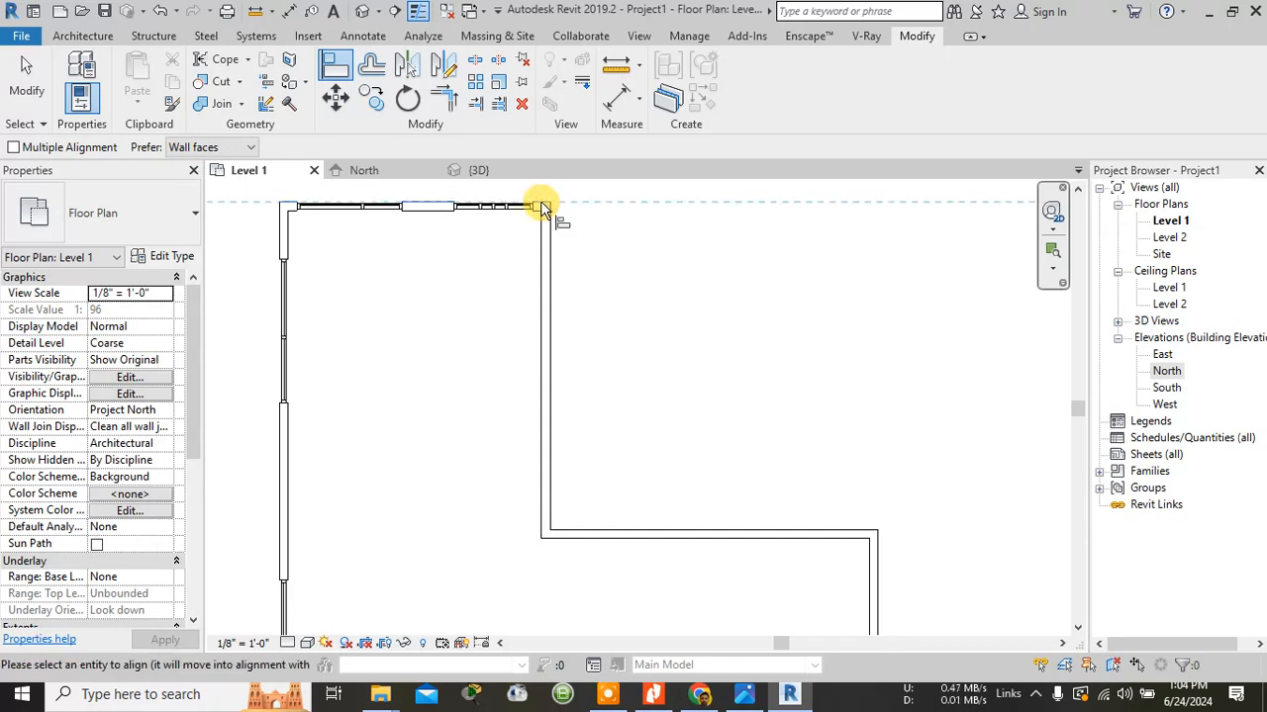
left_click(712, 534)
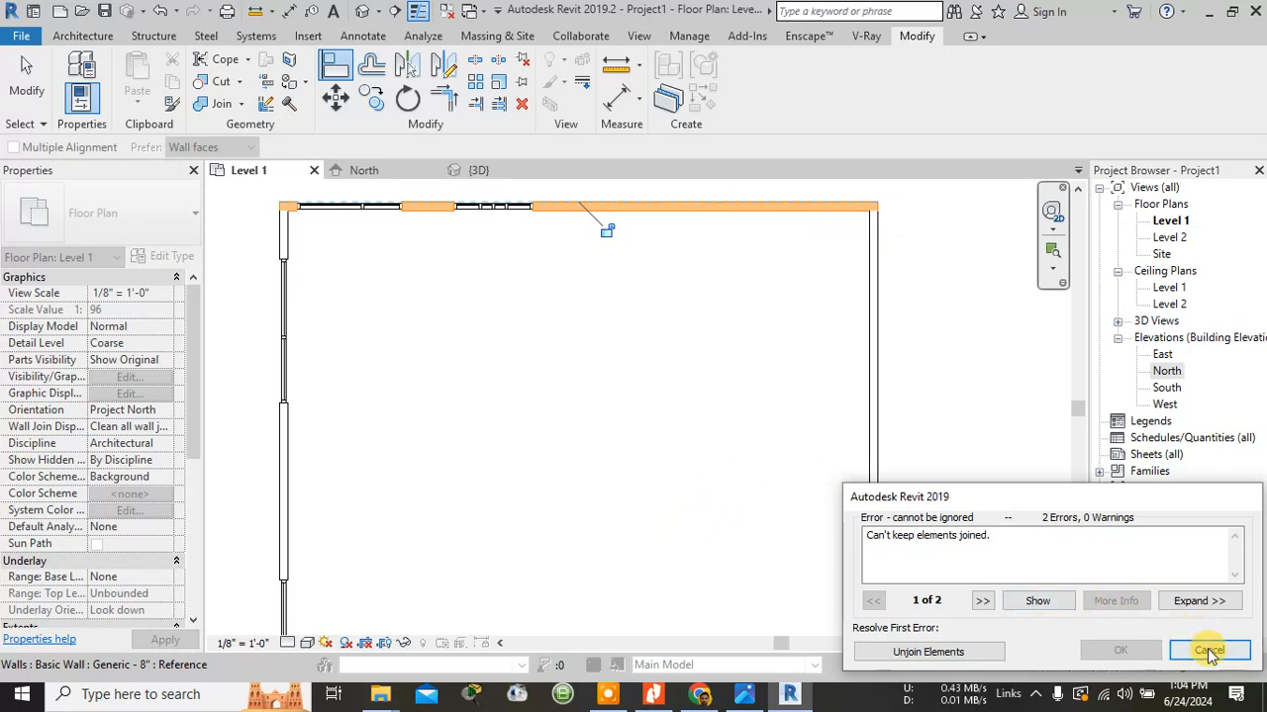
left_click(984, 661)
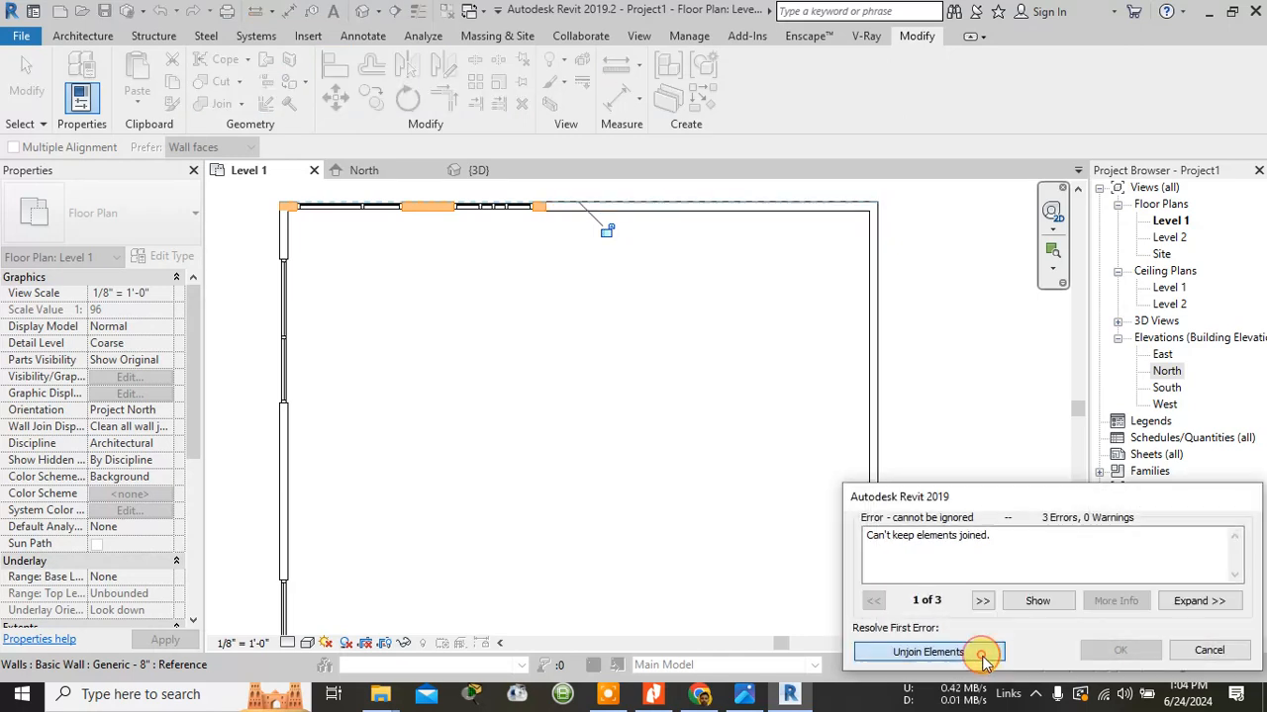
left_click(1209, 651)
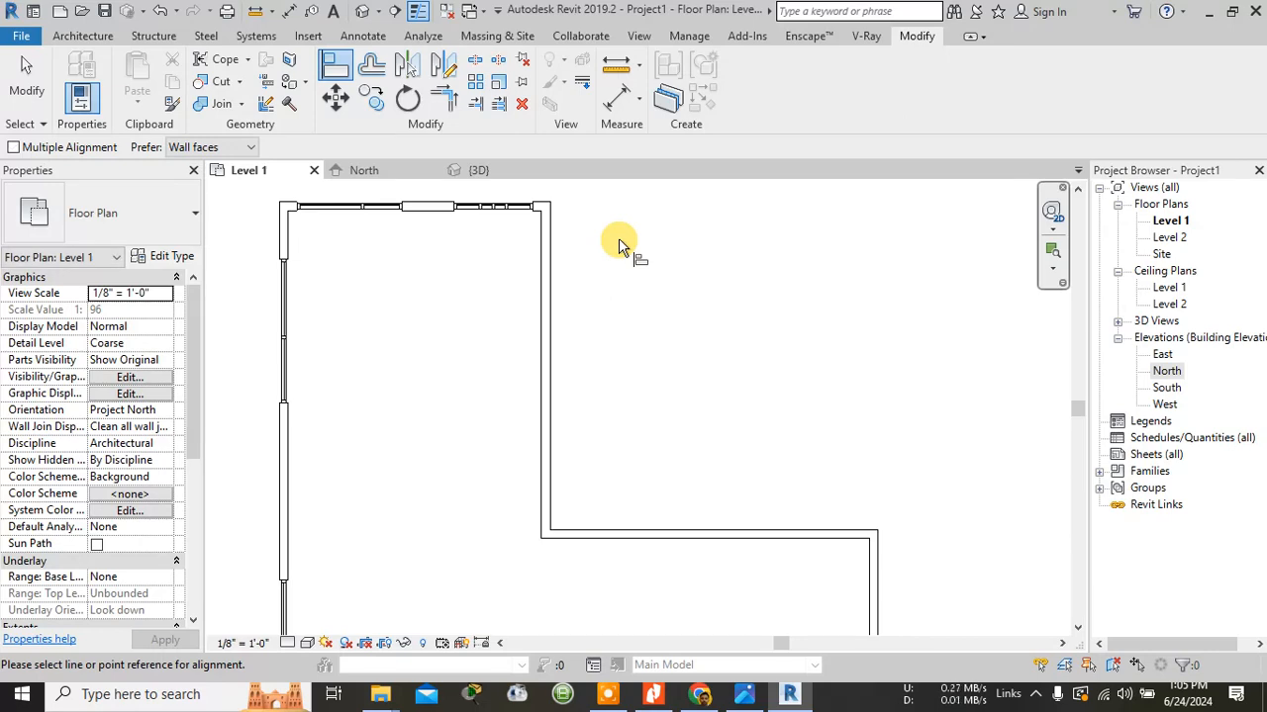
key("Escape")
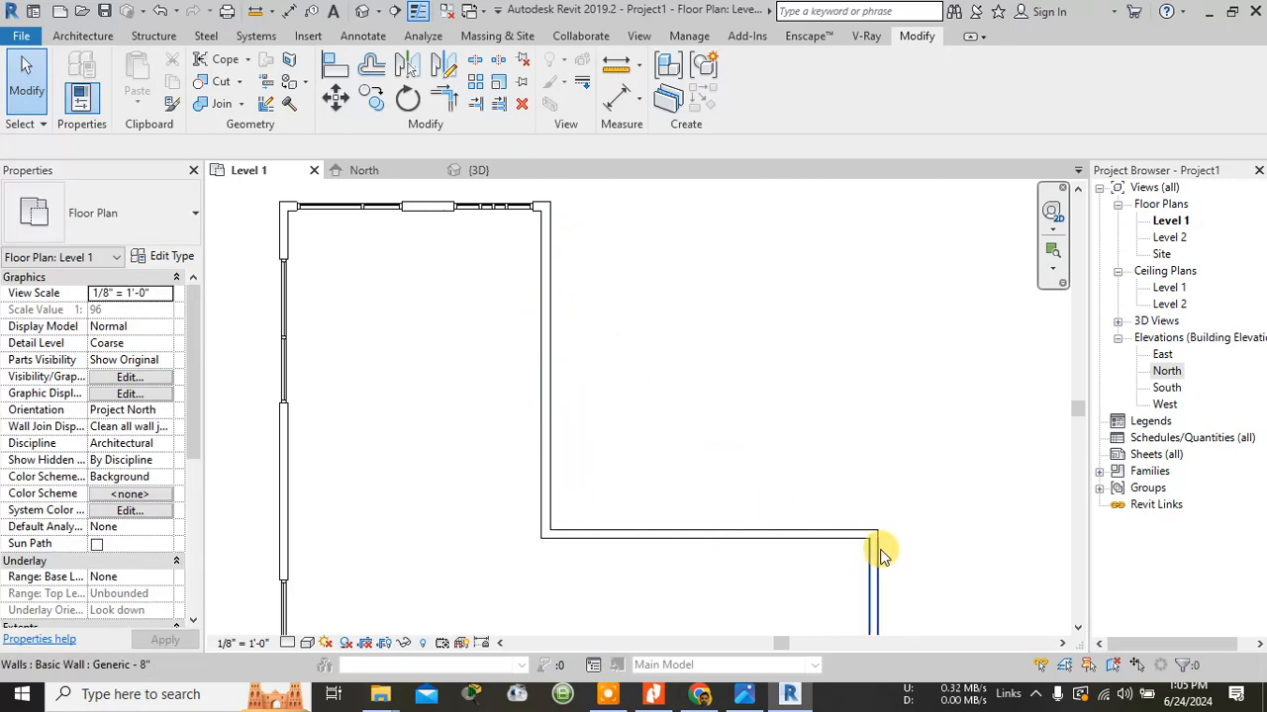
Try to align the recess's vertical wall with the outer face of the east wall, unjoining the conflicting elements.
left_click(333, 68)
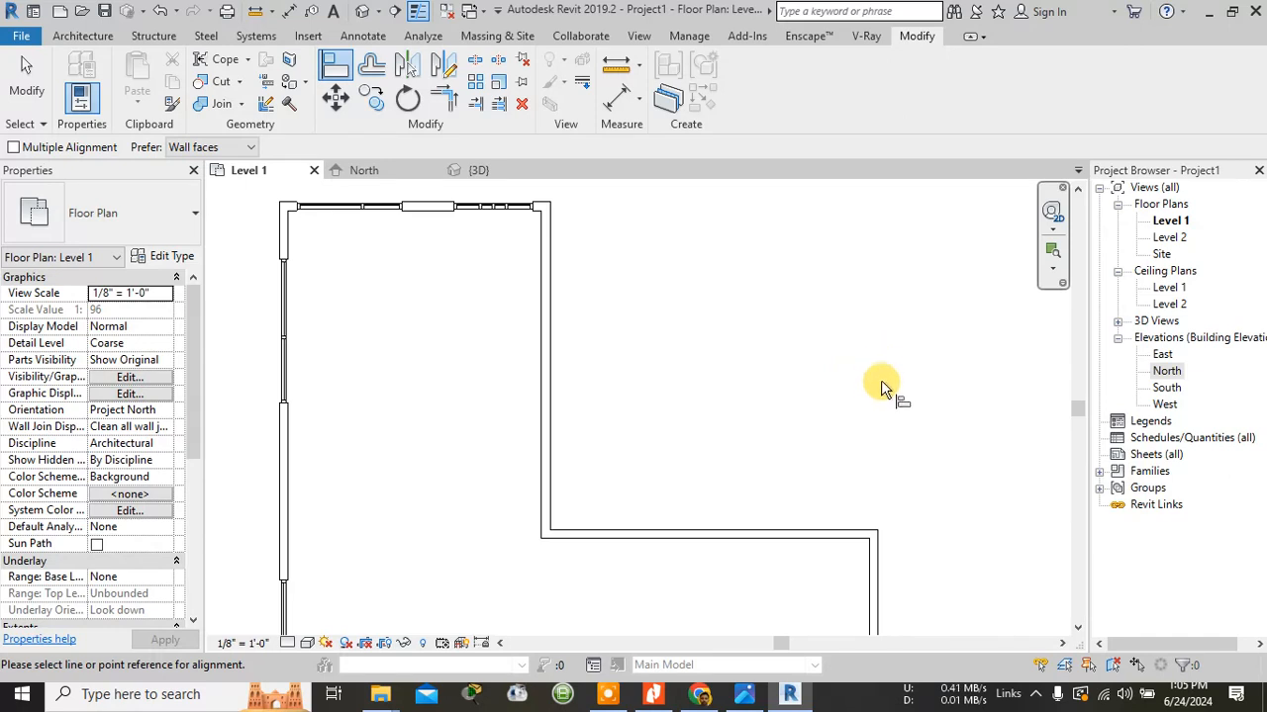
left_click(877, 547)
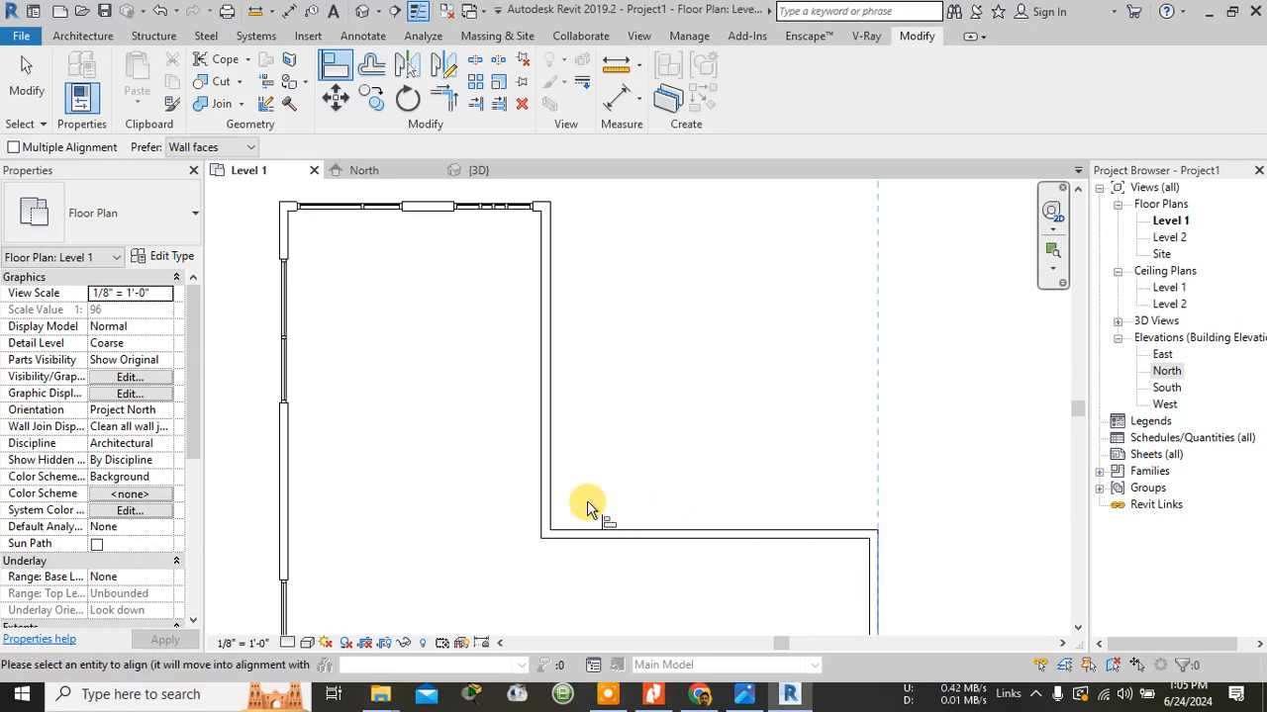
left_click(550, 500)
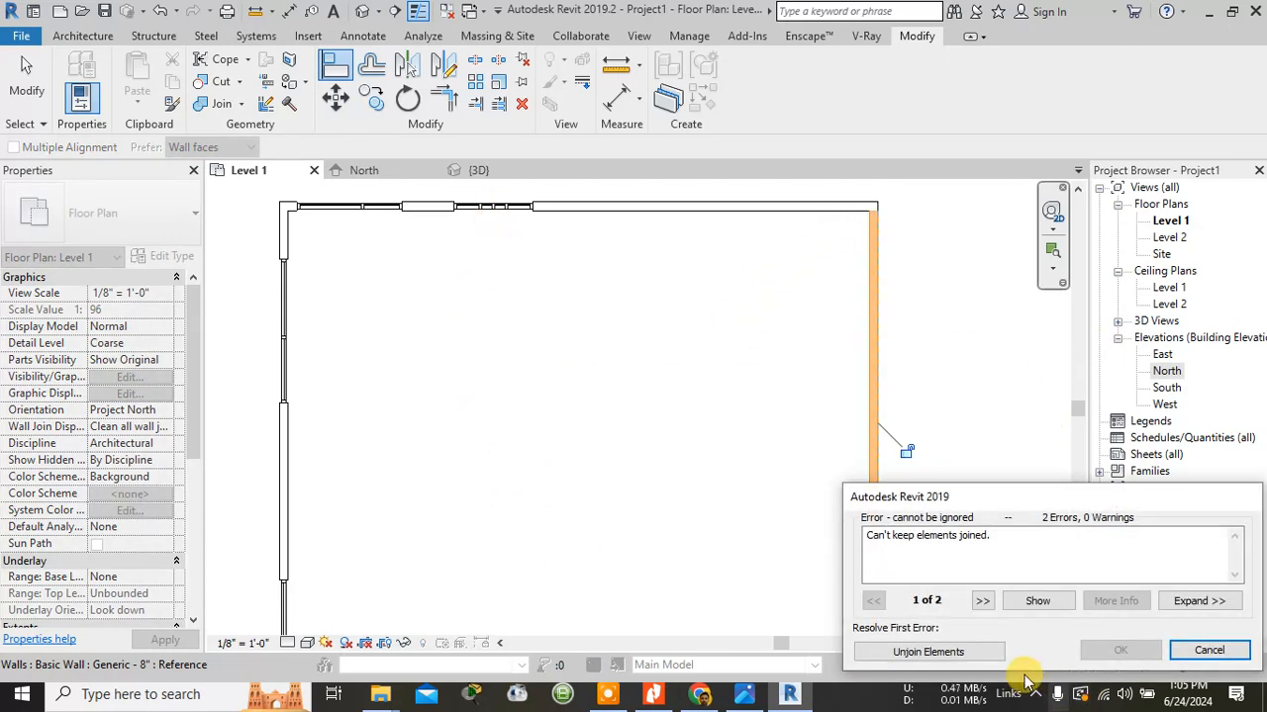
left_click(972, 653)
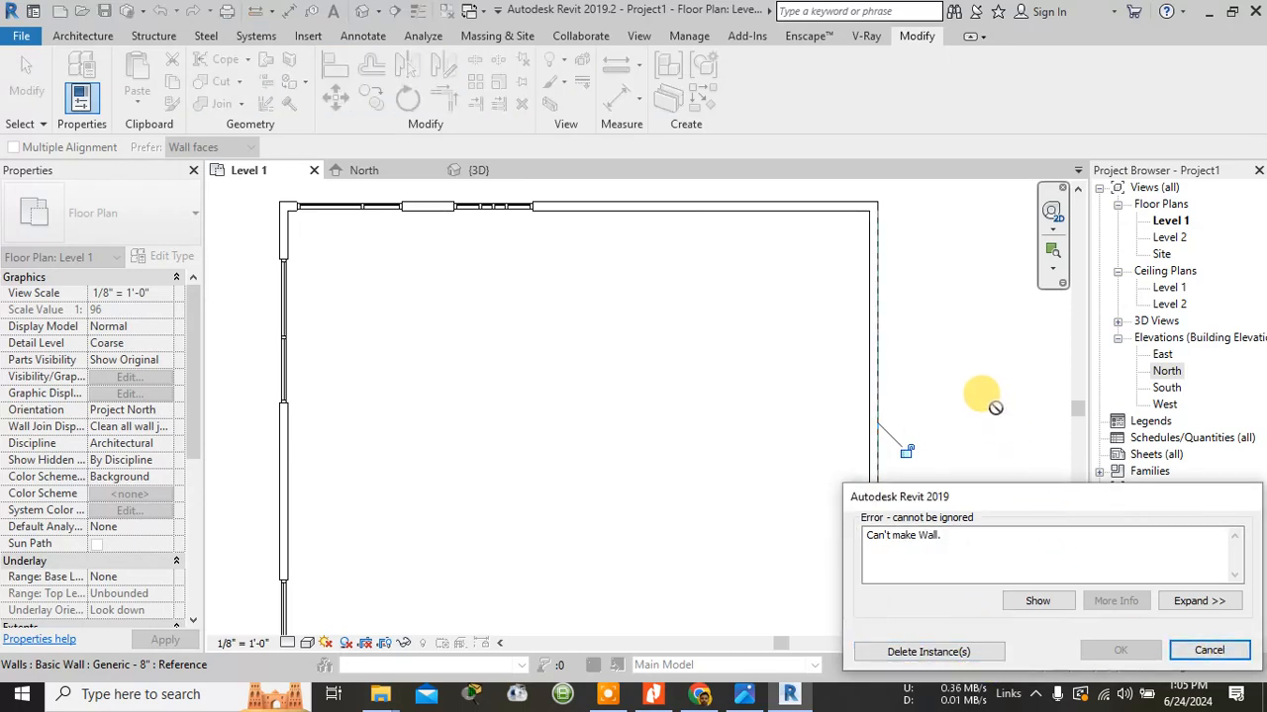
key("Escape")
Align the inner face of the east wall with the inner face of the recess's vertical wall.
scroll(729, 371, "down", 1)
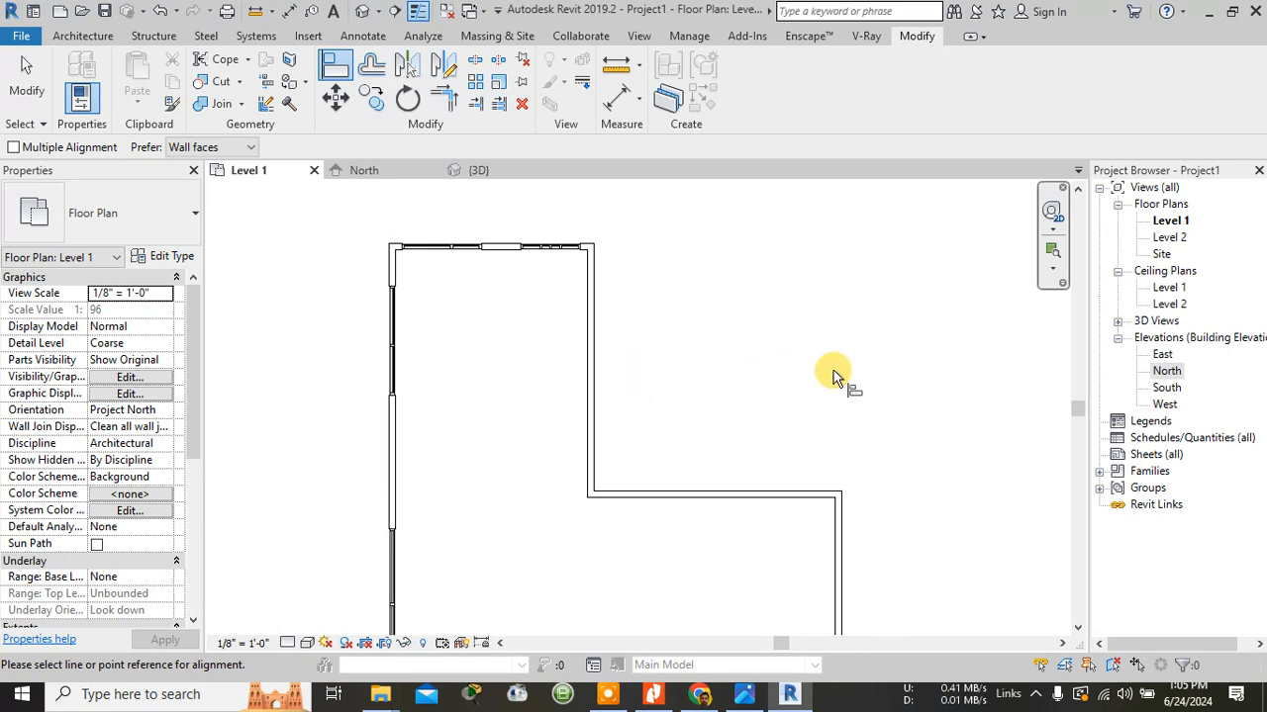
scroll(703, 404, "down", 2)
middle_click_drag(707, 414, 670, 202)
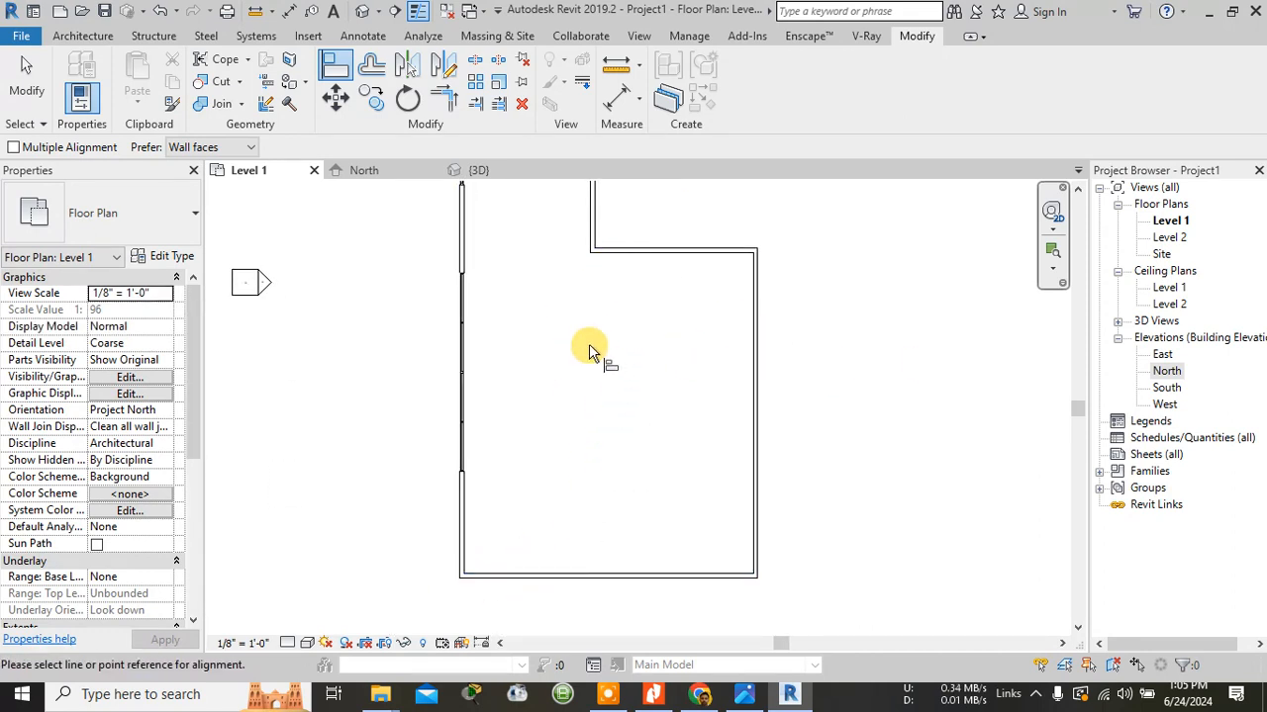
scroll(755, 339, "up", 2)
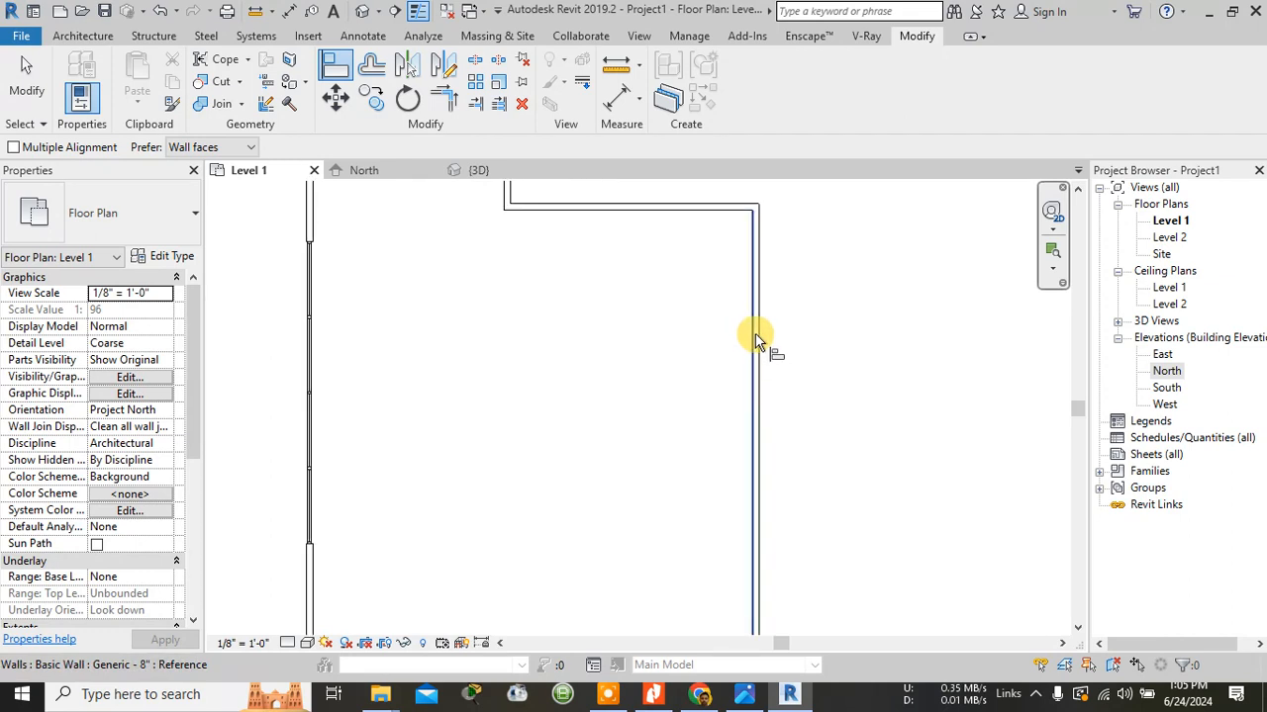
left_click(505, 211)
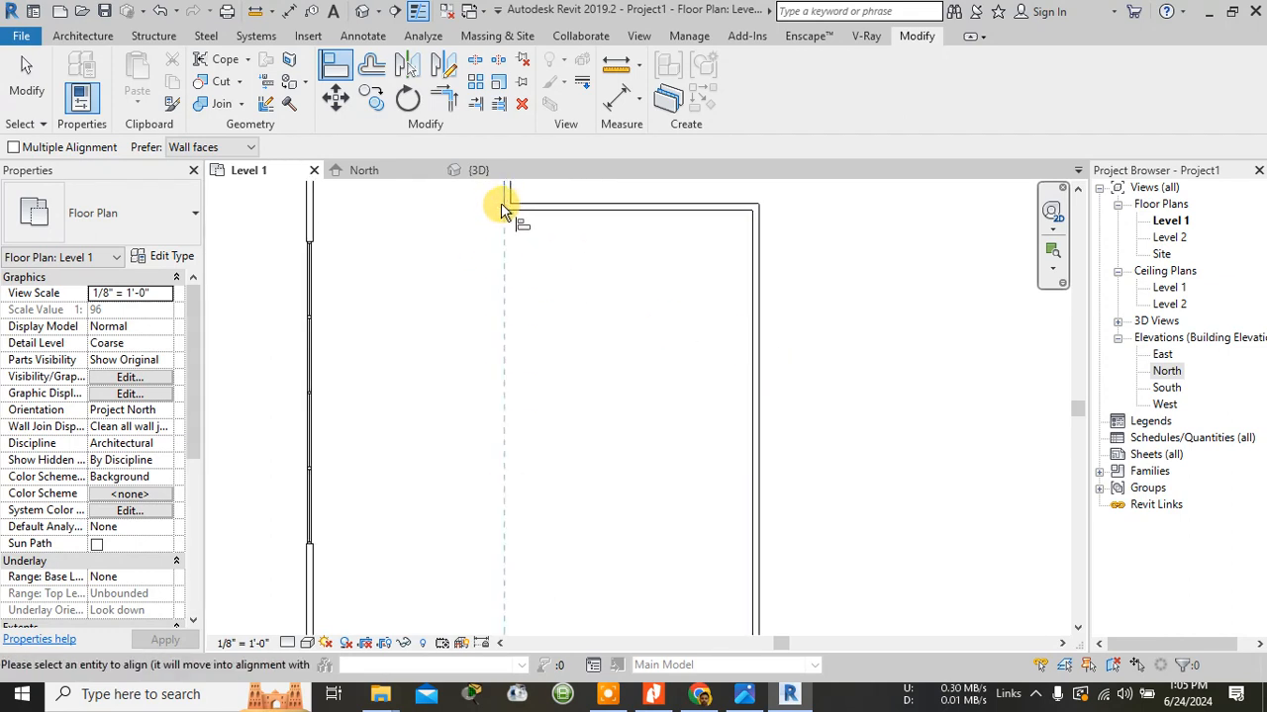
left_click(749, 320)
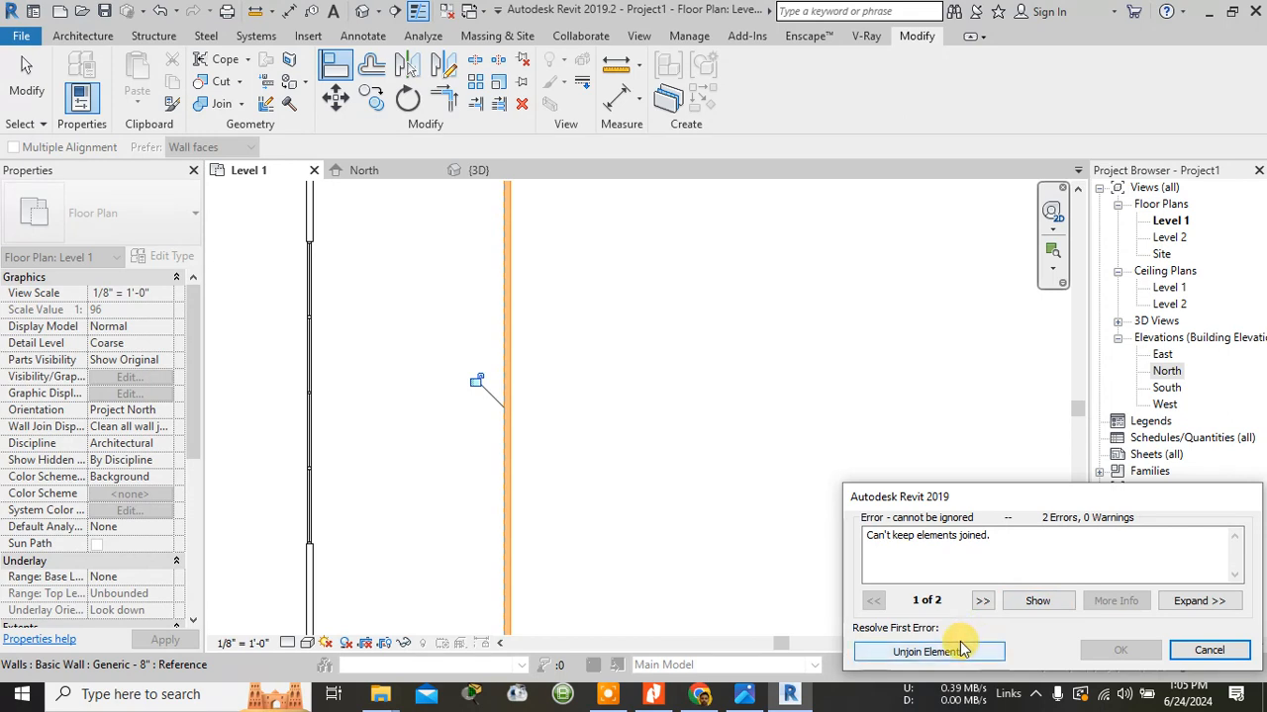
Resolve the alignment errors by unjoining the elements and deleting the wall instance that cannot be made.
scroll(640, 471, "down", 3)
middle_click_drag(621, 433, 628, 326)
scroll(636, 336, "down", 1)
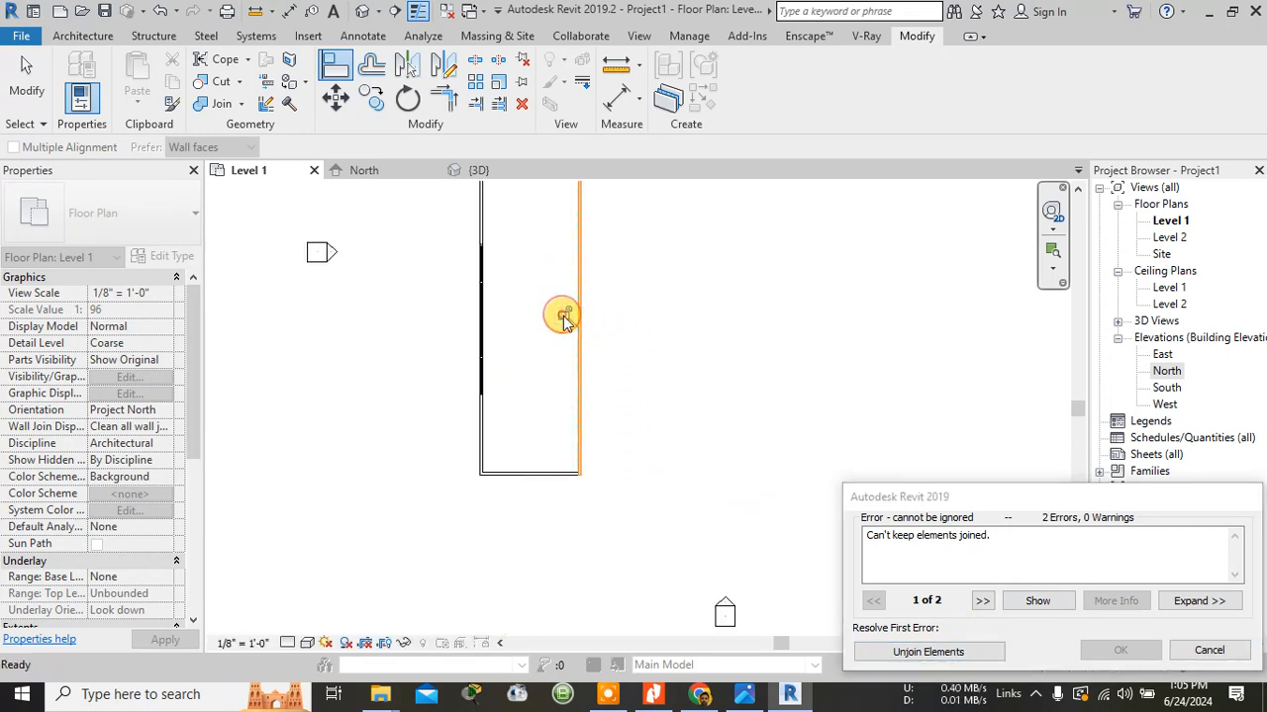
left_click(953, 654)
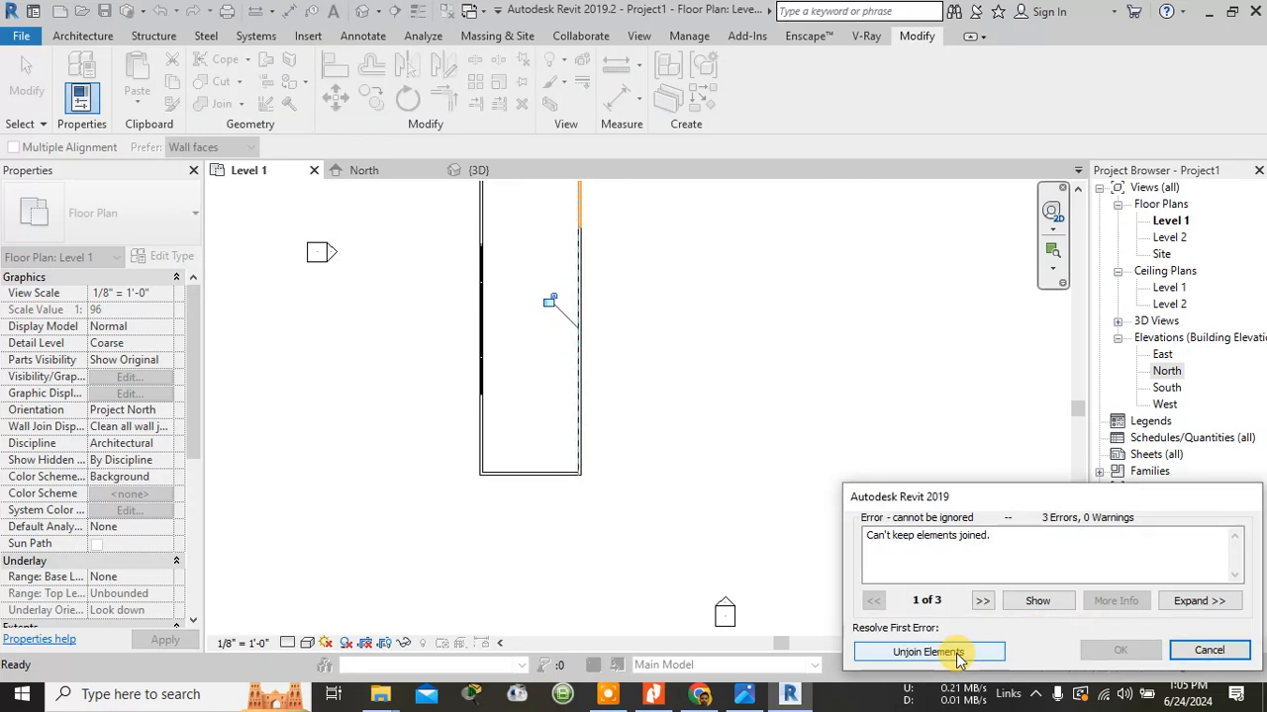
left_click(955, 653)
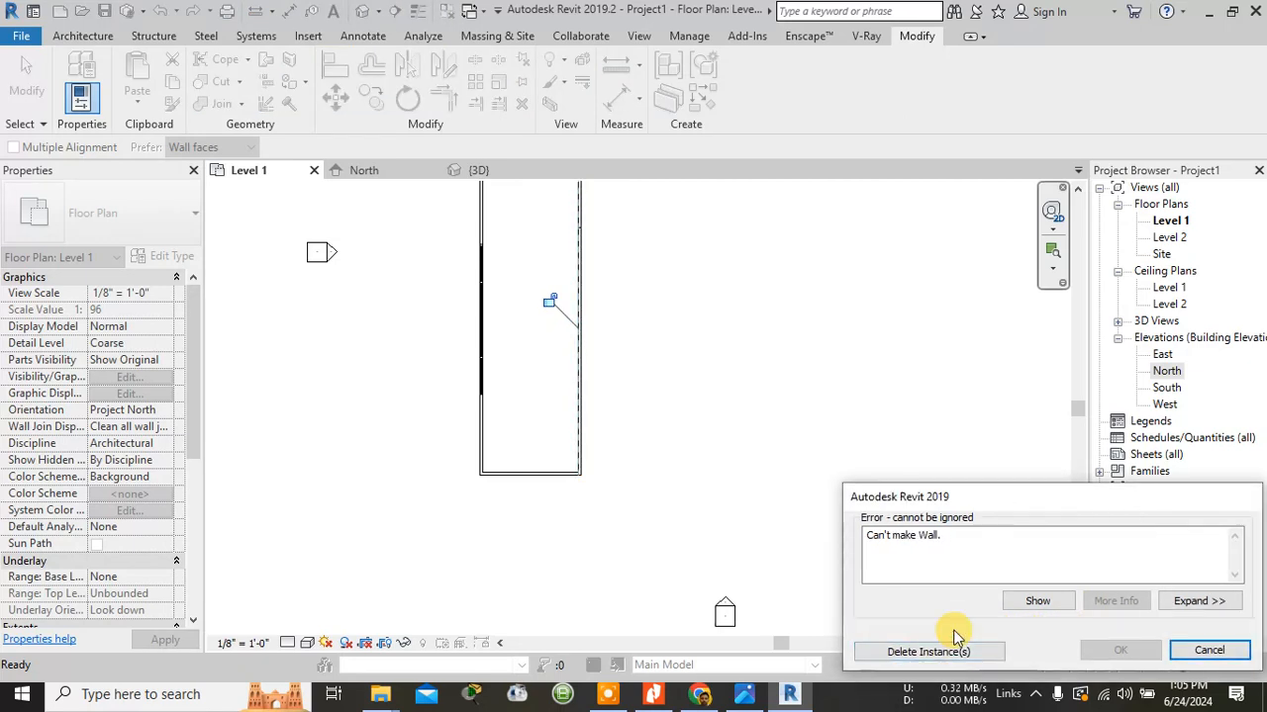
left_click(956, 653)
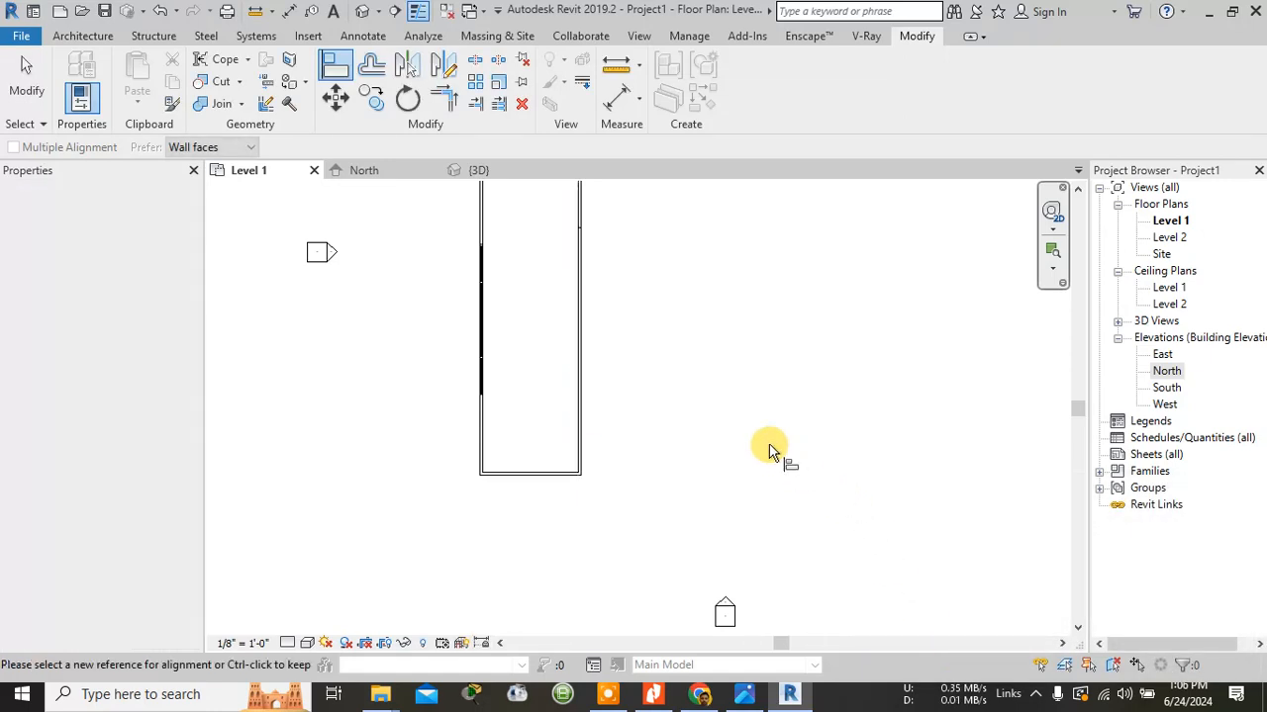
Join the two collinear wall segments of the east wall where they meet end to end.
scroll(594, 277, "up", 3)
scroll(620, 243, "up", 4)
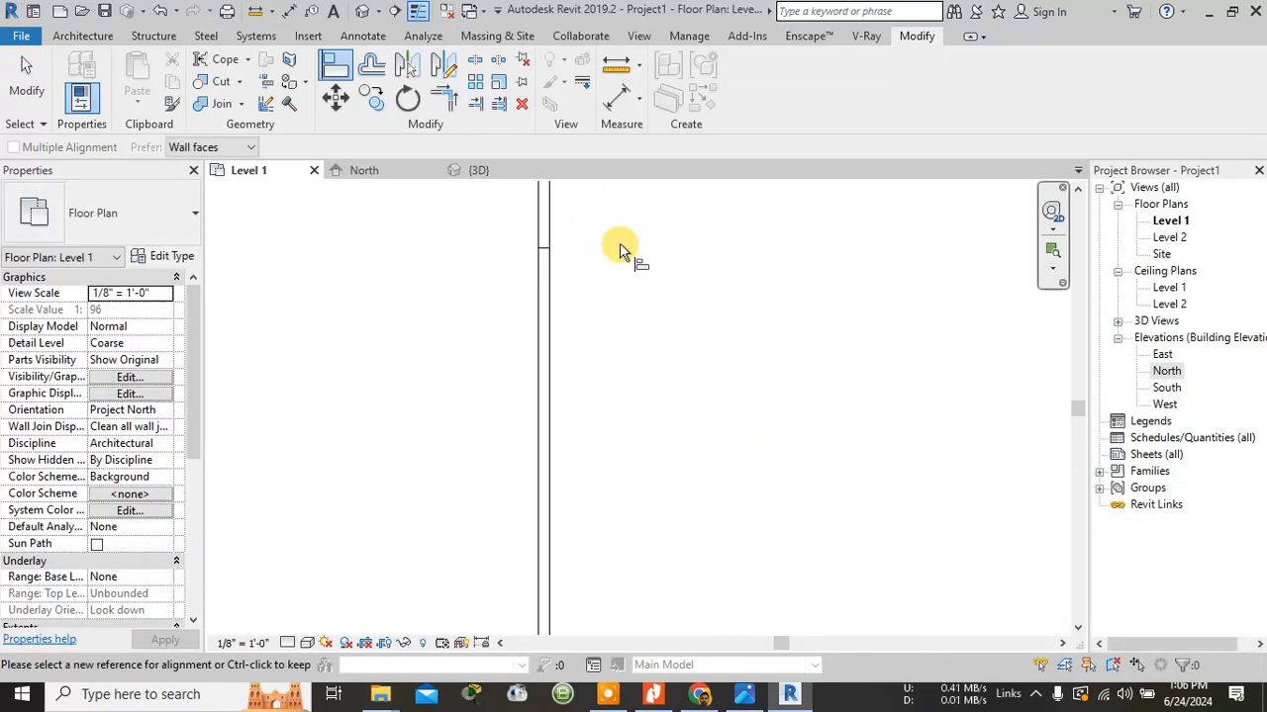
middle_click_drag(618, 338, 649, 406)
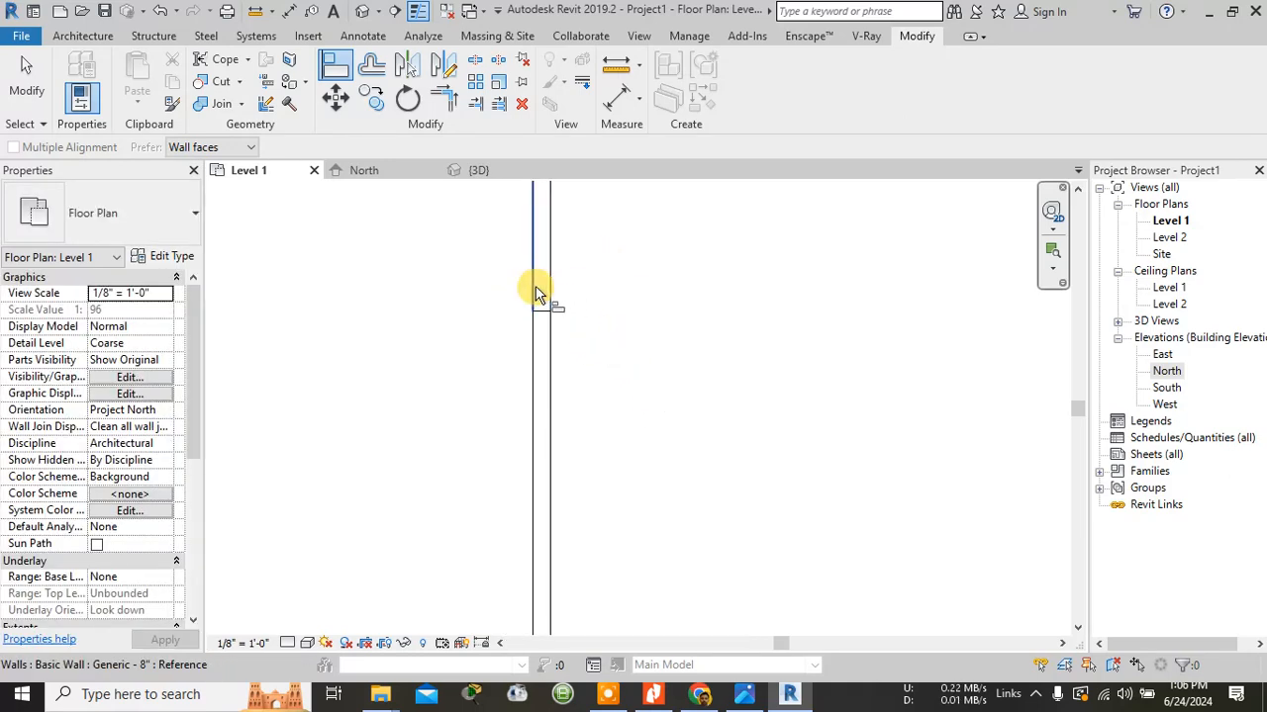
left_click(534, 297)
key("Escape")
key("Escape")
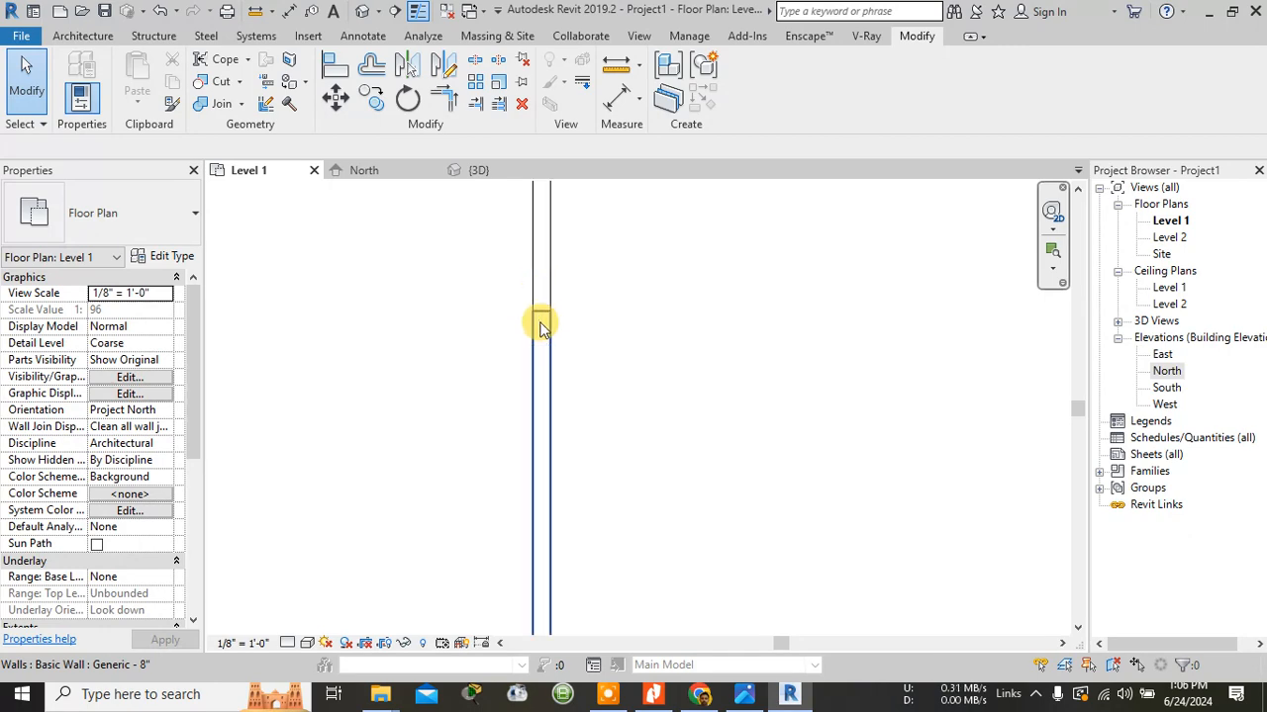
left_click(540, 269)
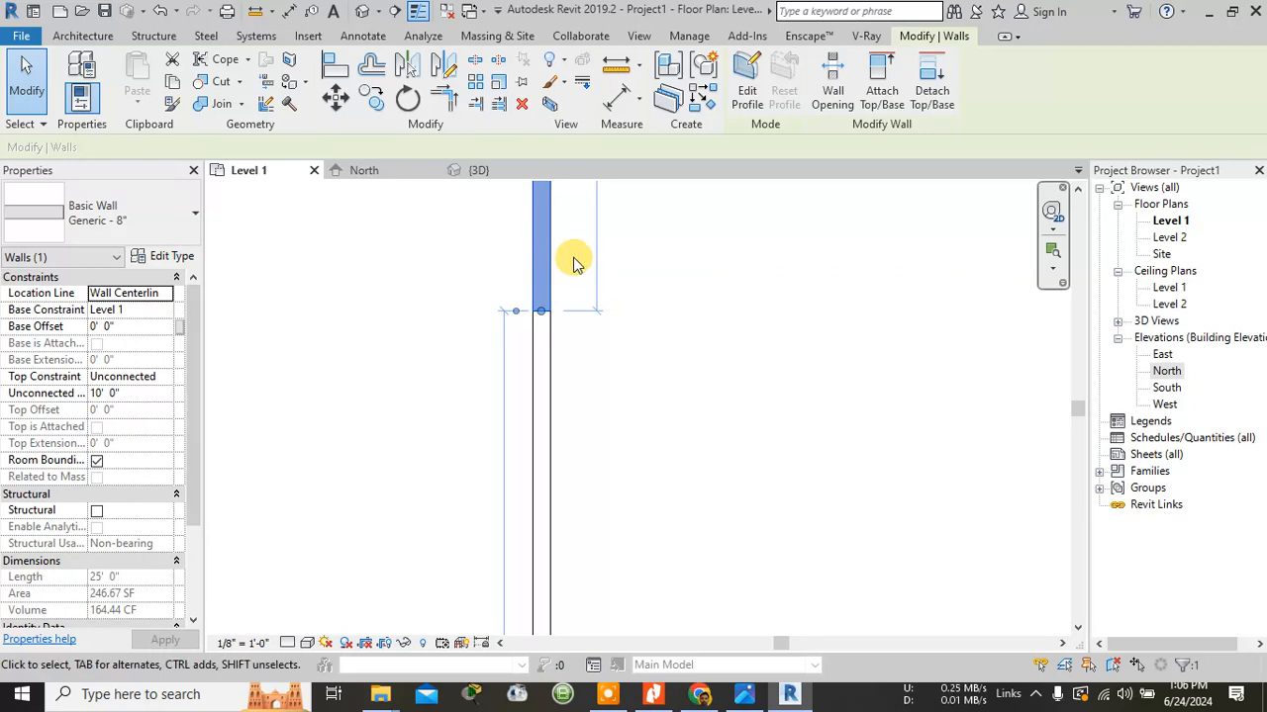
left_click(524, 265)
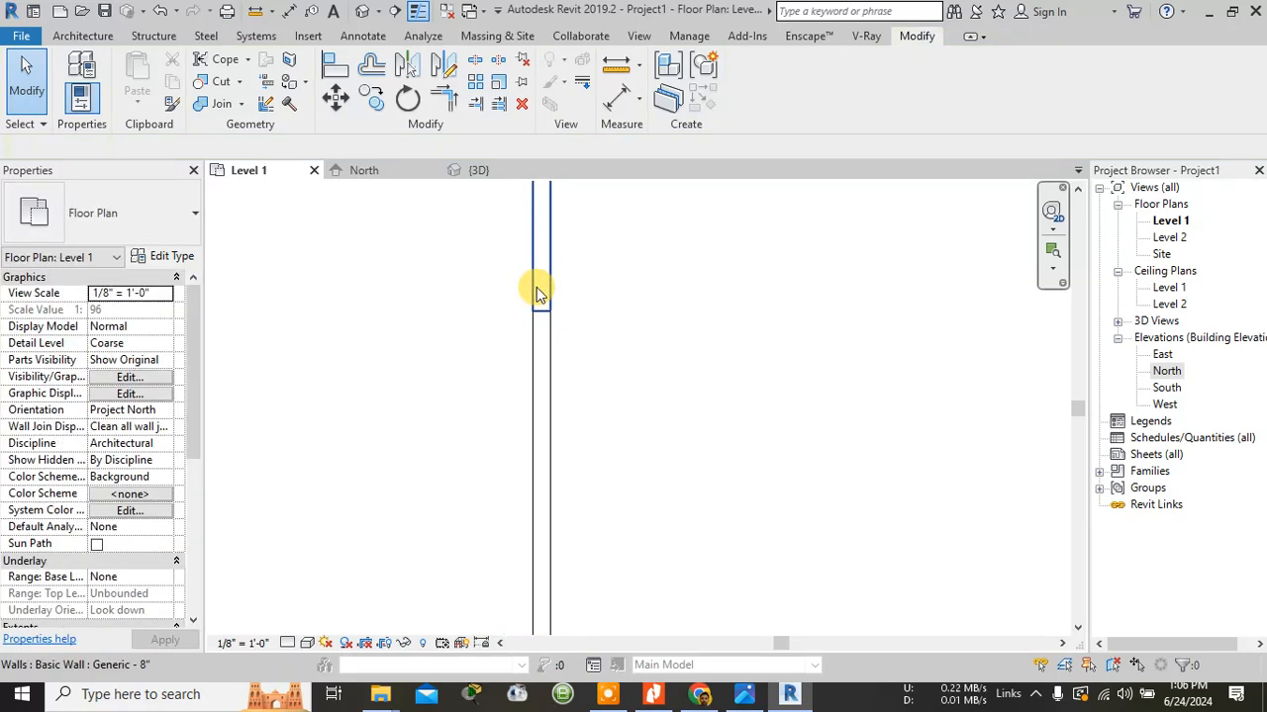
left_click(535, 290)
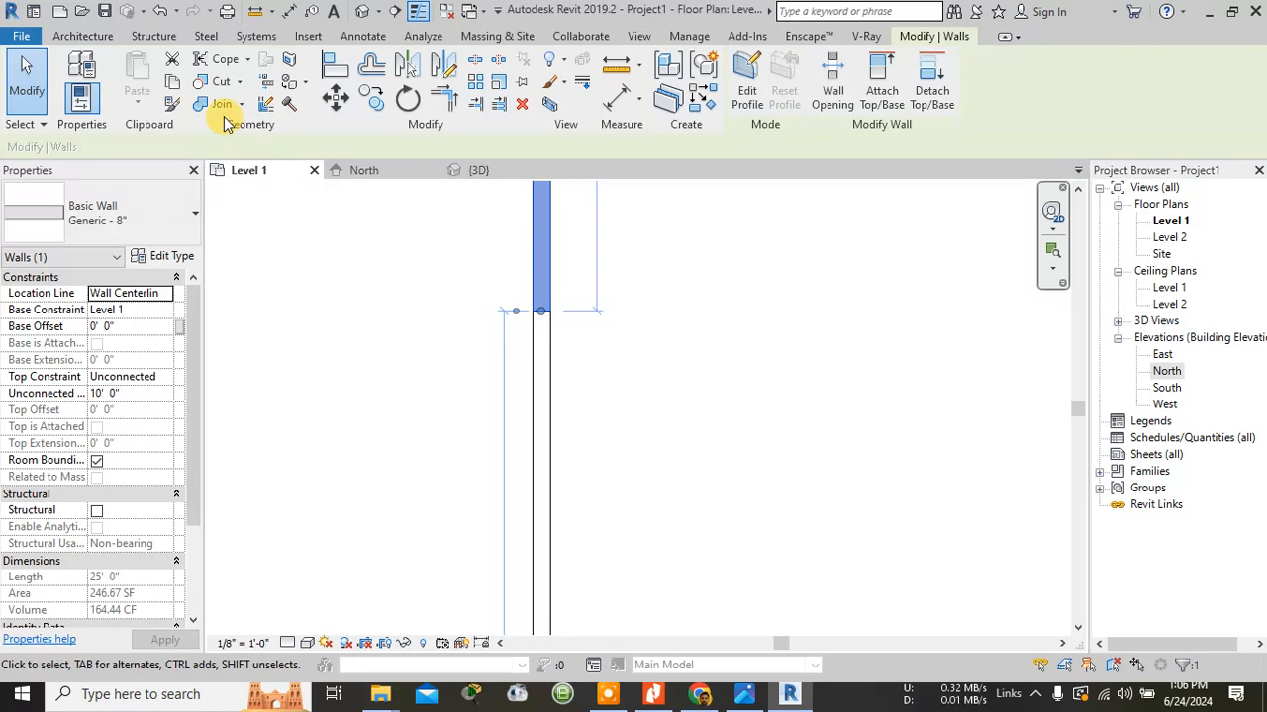
left_click(214, 105)
left_click(539, 333)
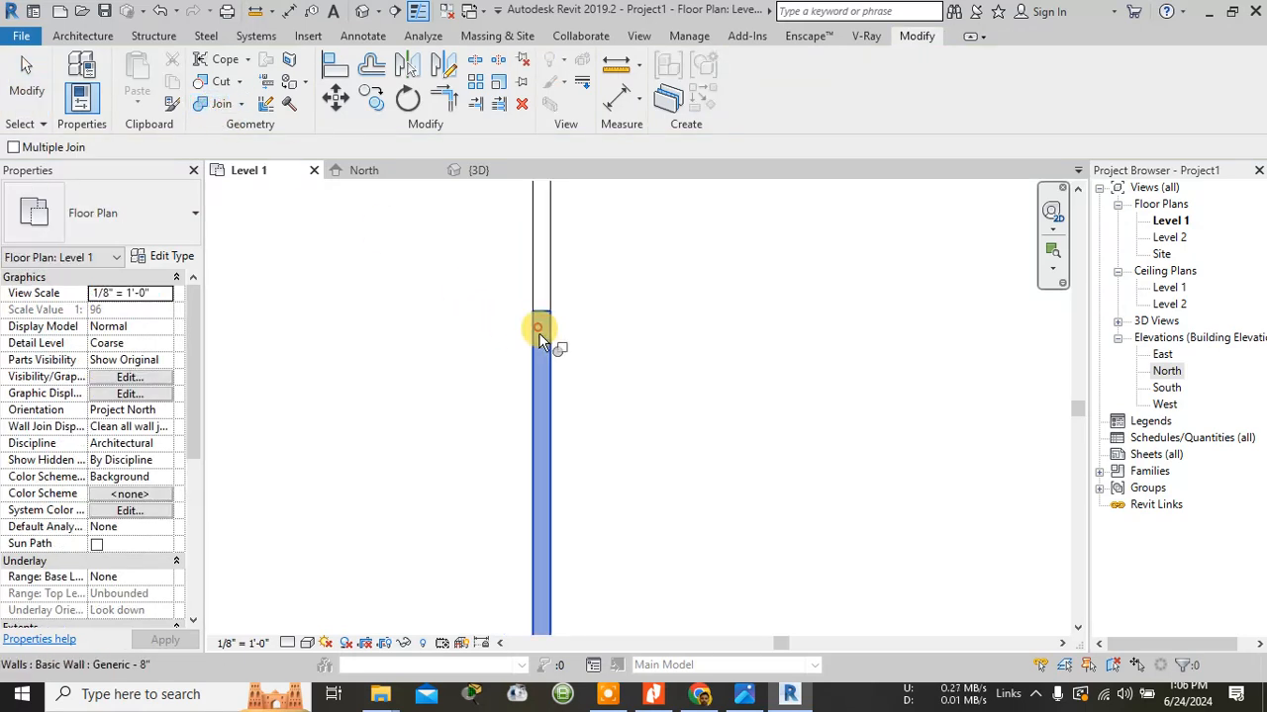
left_click(538, 287)
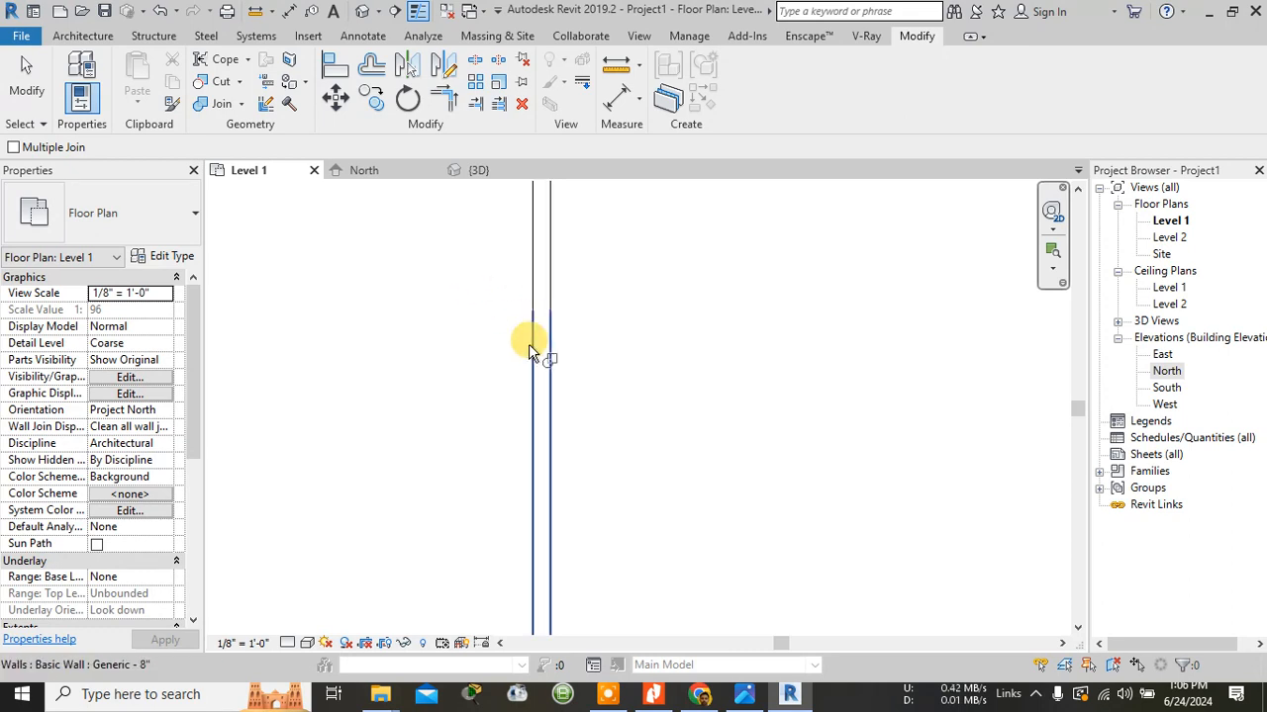
key("Escape")
Draw a horizontal Storefront curtain wall about 36' 6" long, starting inside the building and crossing the east wall.
scroll(633, 277, "down", 2)
scroll(633, 278, "down", 3)
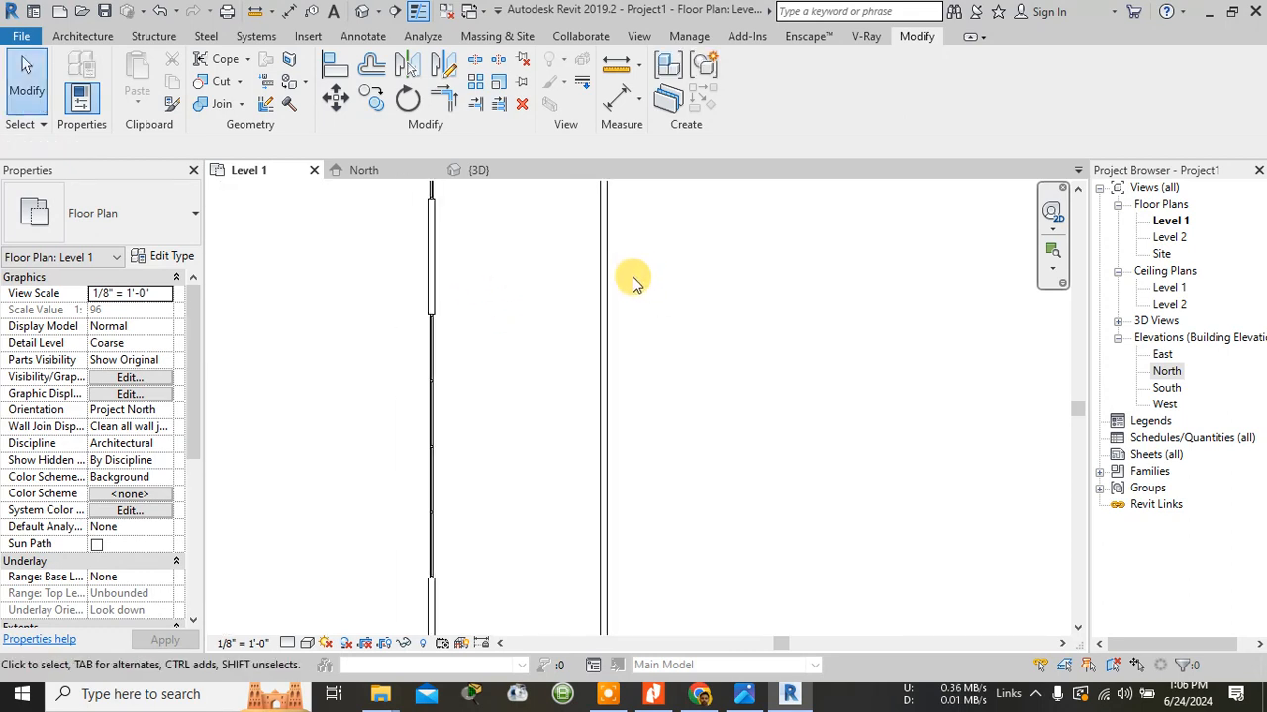
scroll(634, 281, "down", 2)
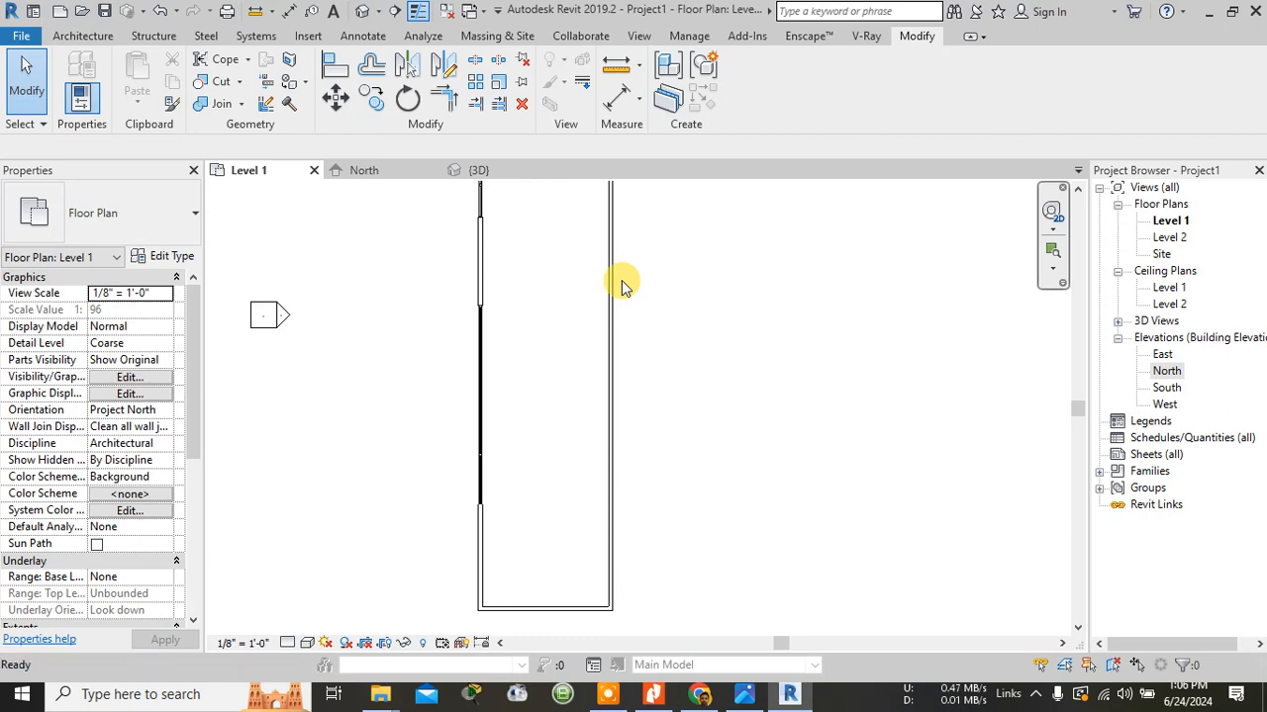
scroll(621, 280, "down", 2)
middle_click_drag(621, 280, 549, 305)
scroll(524, 240, "up", 2)
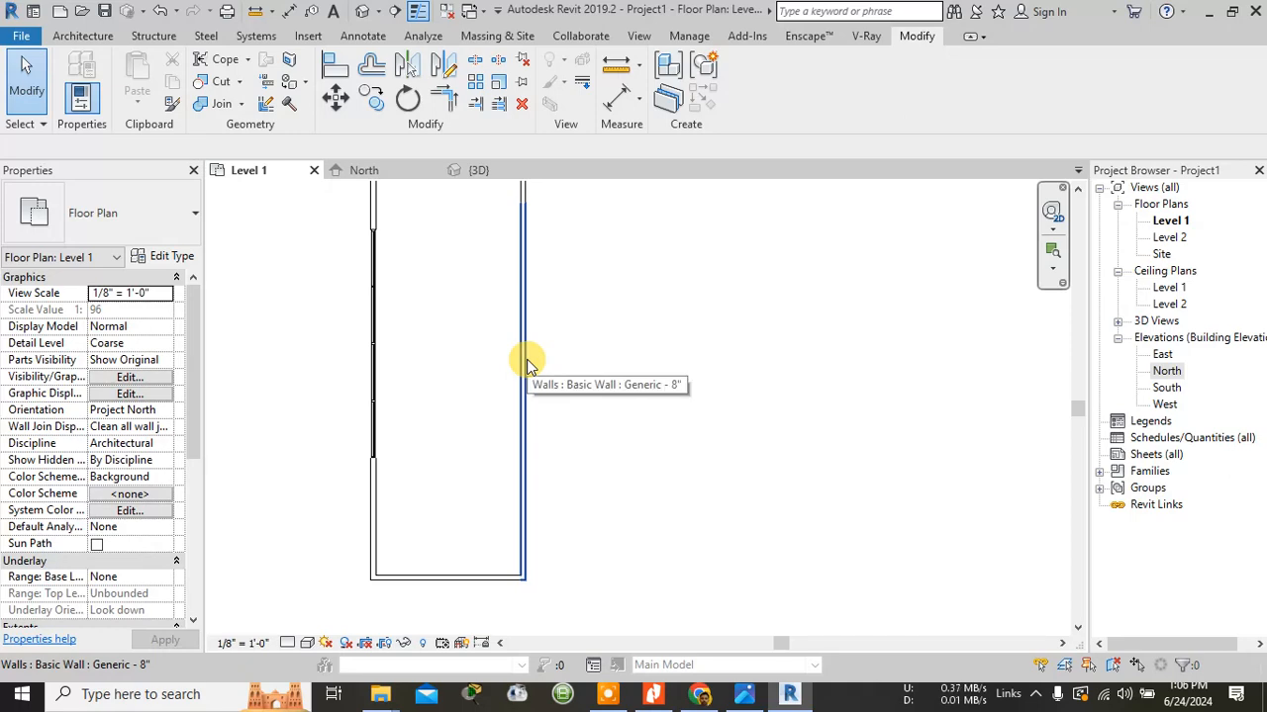
left_click(83, 36)
left_click(74, 77)
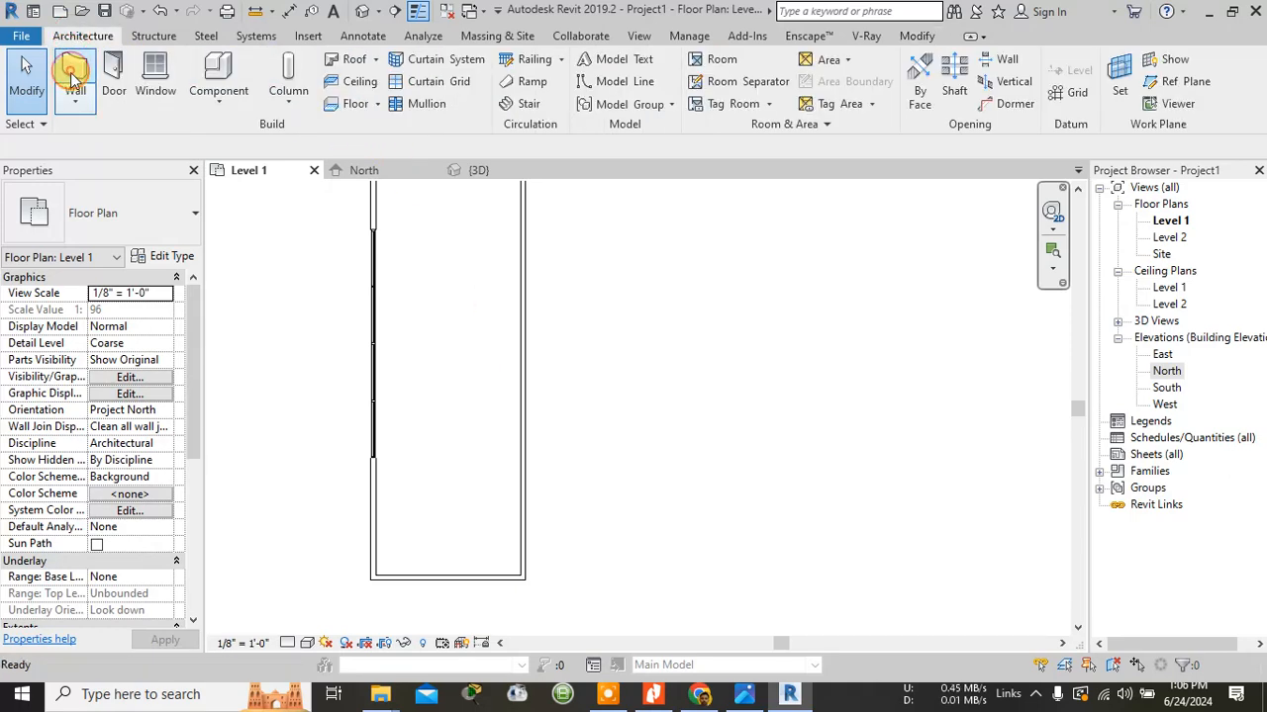
left_click(429, 364)
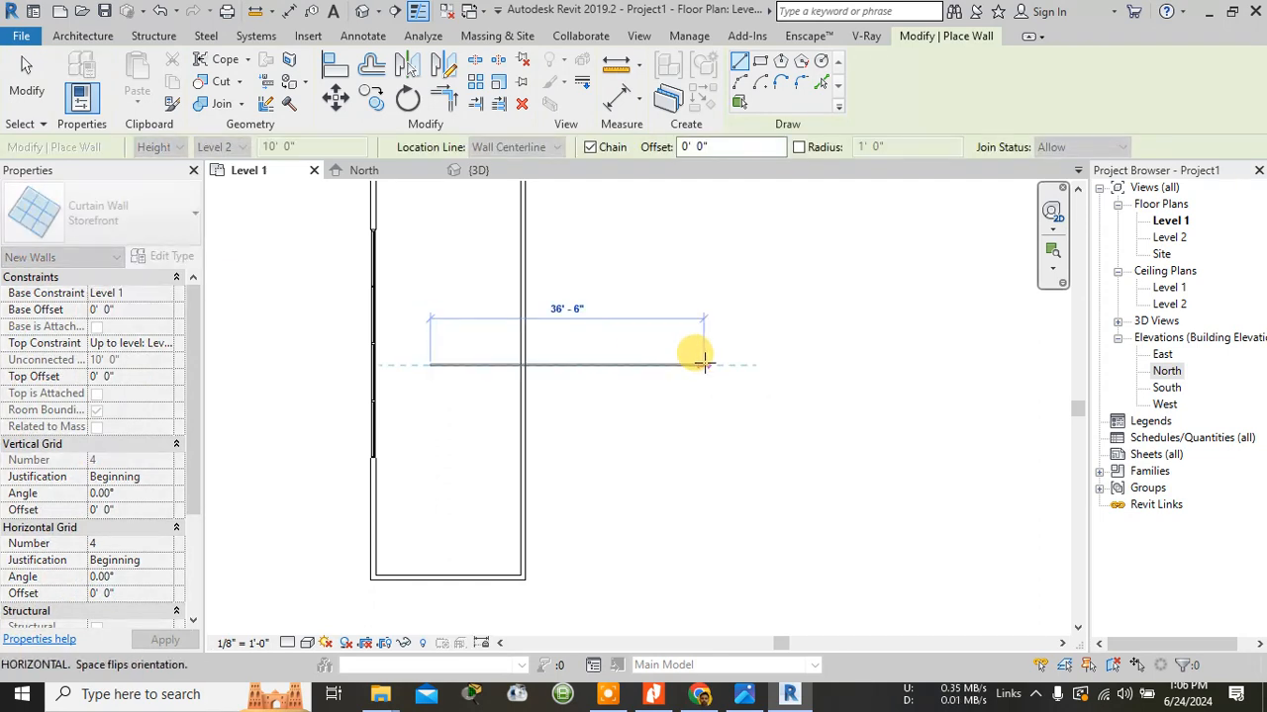
left_click(703, 365)
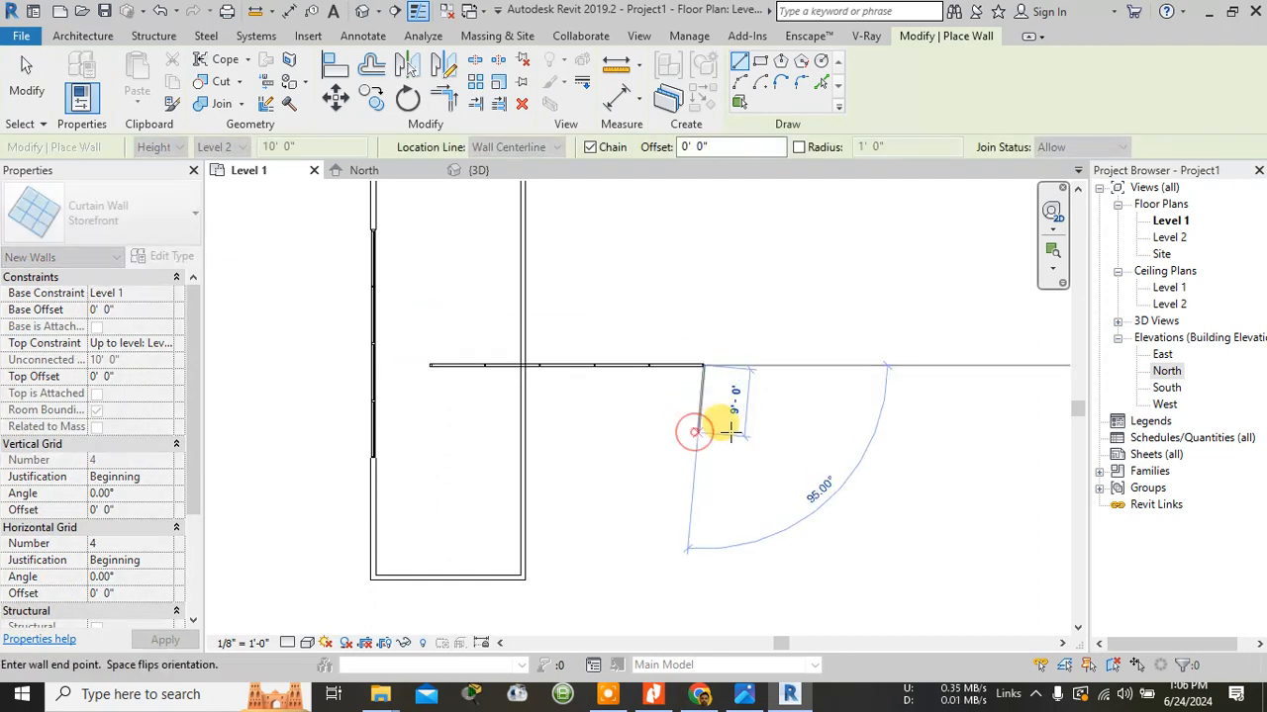
Continue the curtain wall chain around a notch about 9' deep and an irregular outline, ending on the first curtain wall.
left_click(783, 431)
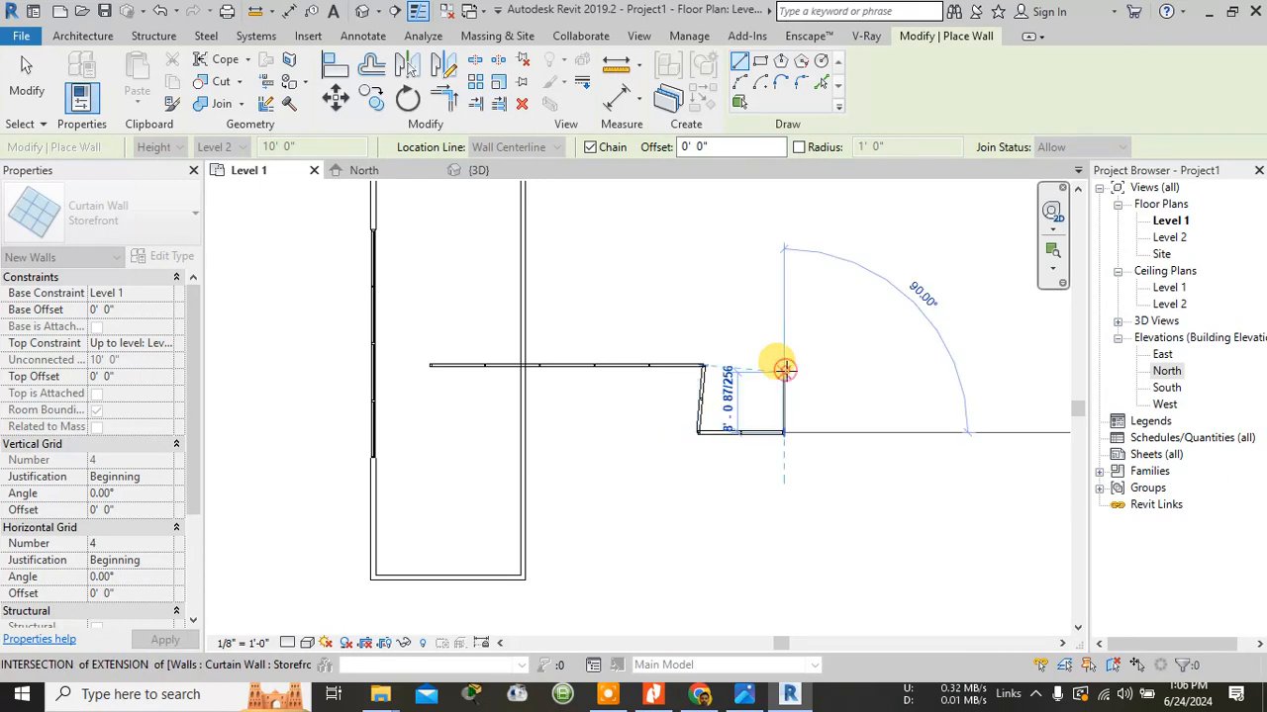
left_click(903, 362)
left_click(903, 365)
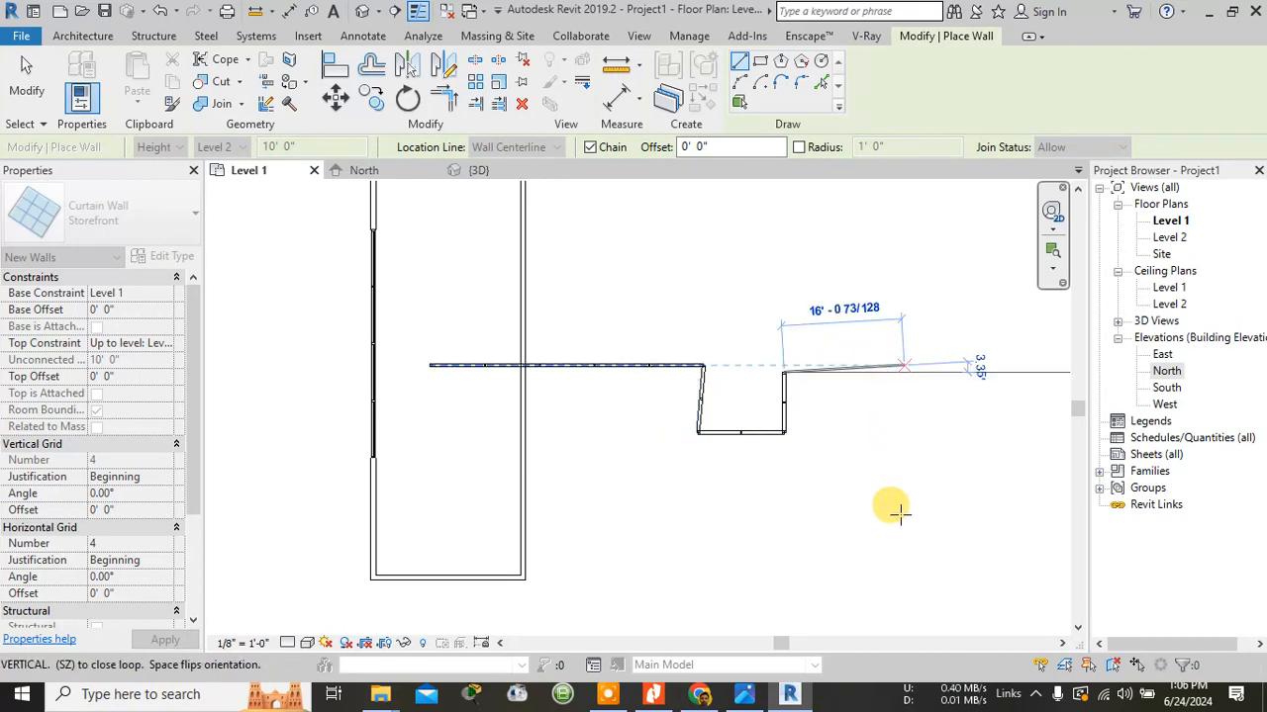
left_click(574, 525)
left_click(629, 530)
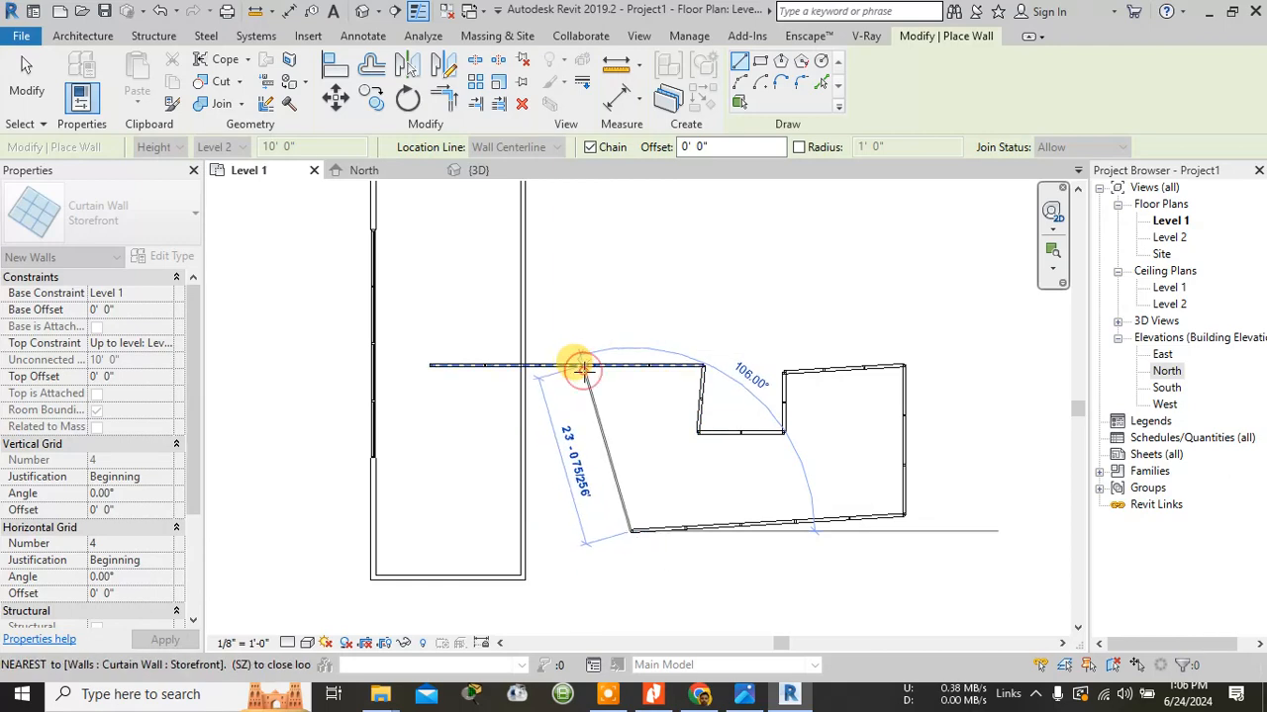
left_click(587, 365)
key("Escape")
key("Escape")
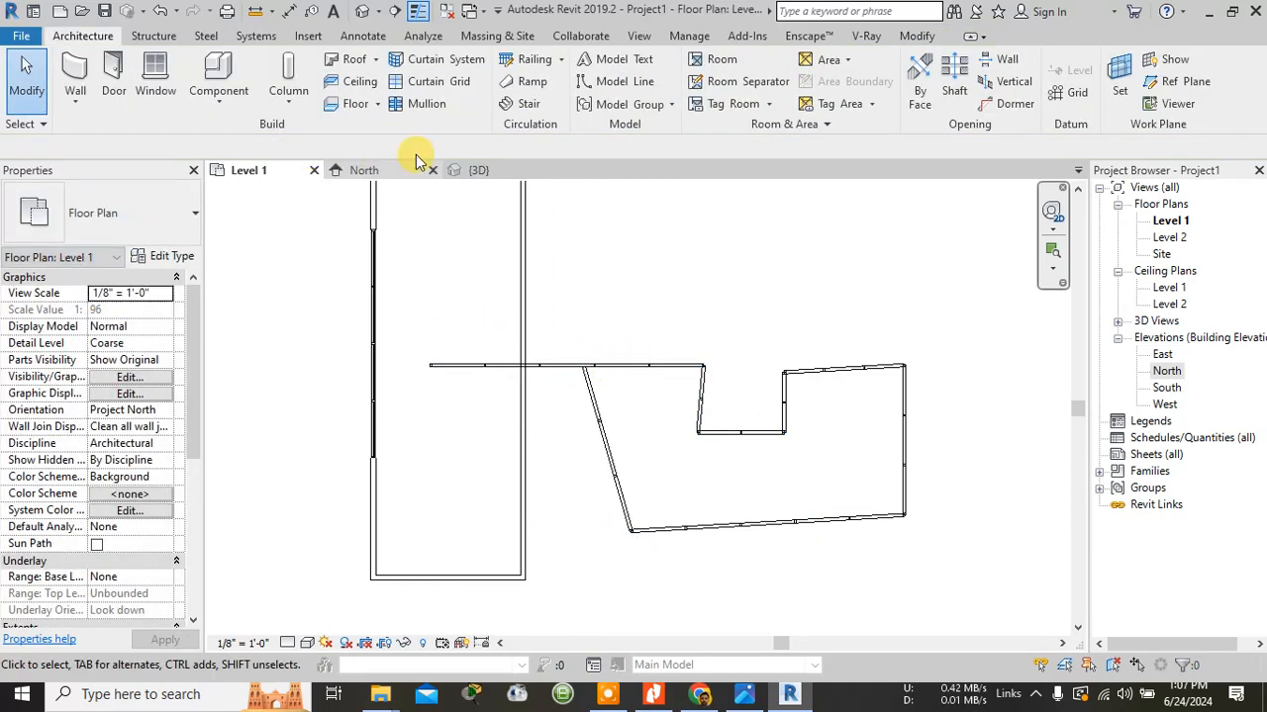
Inspect the new curtain walls in the 3D view and return to the Level 1 floor plan.
left_click(478, 170)
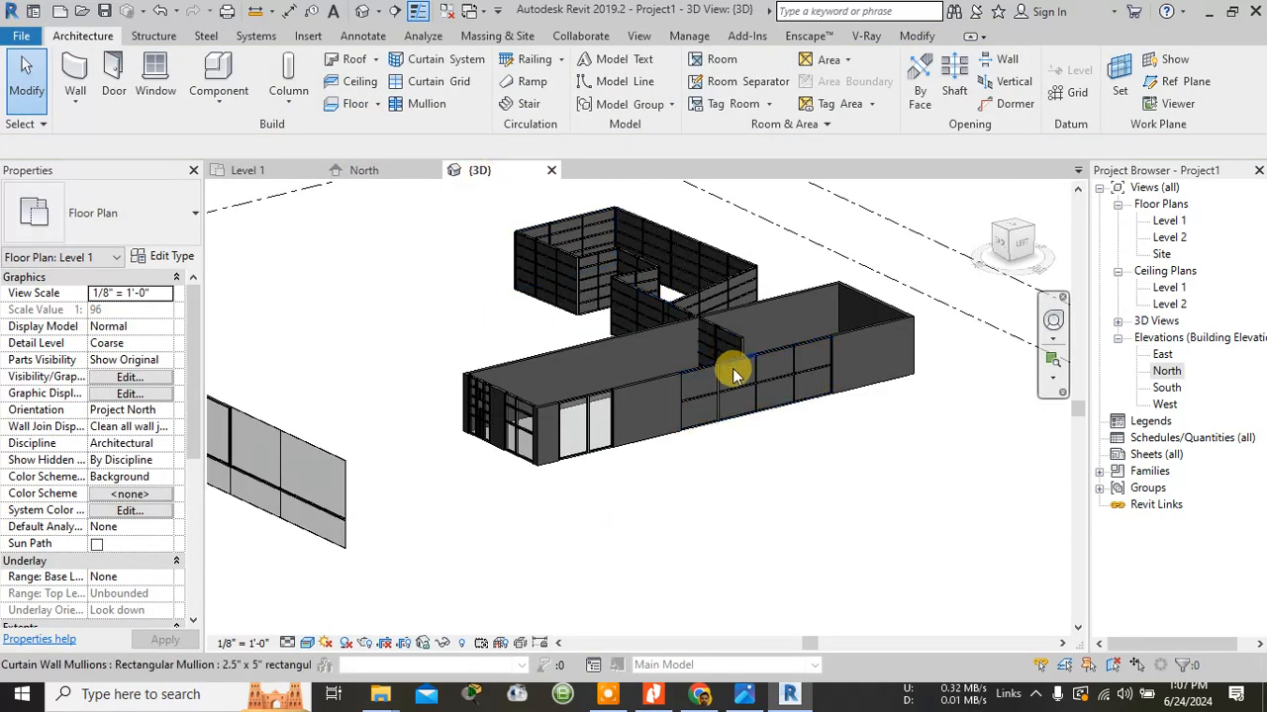
middle_click_drag(486, 521, 548, 506)
scroll(686, 228, "up", 8)
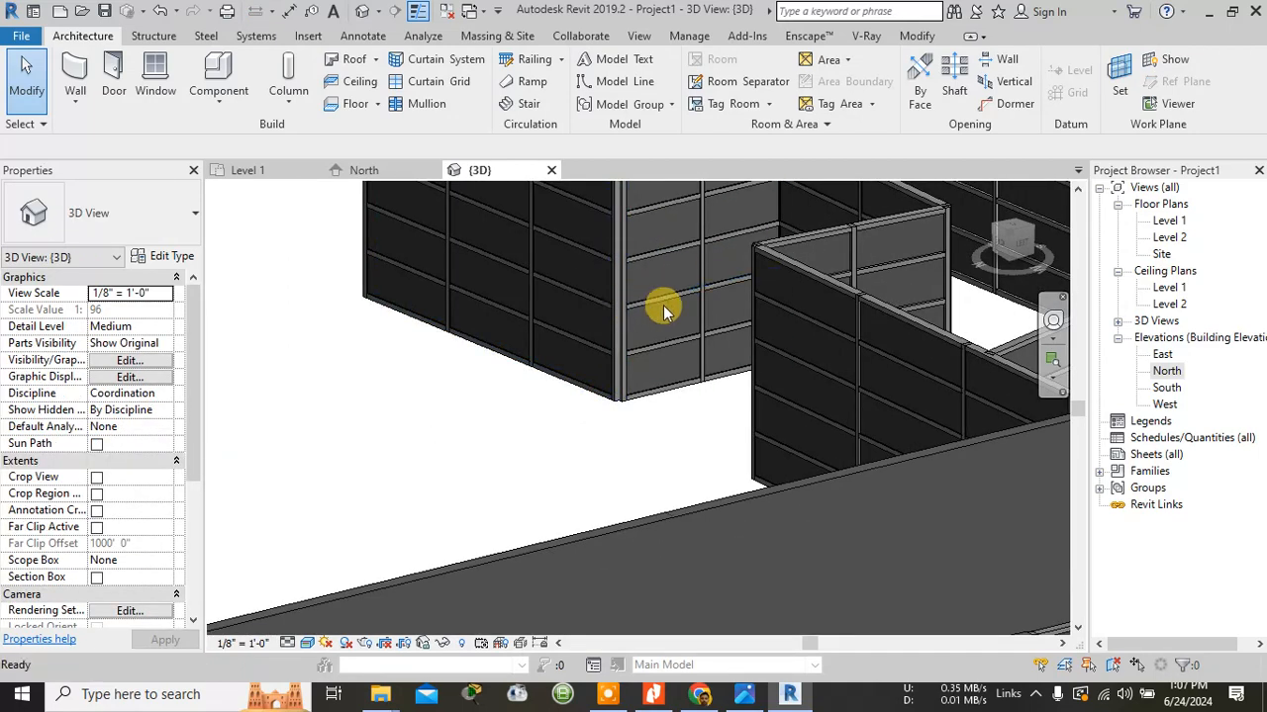
scroll(673, 301, "down", 3)
middle_click_drag(735, 305, 673, 337, "shift")
left_click(252, 170)
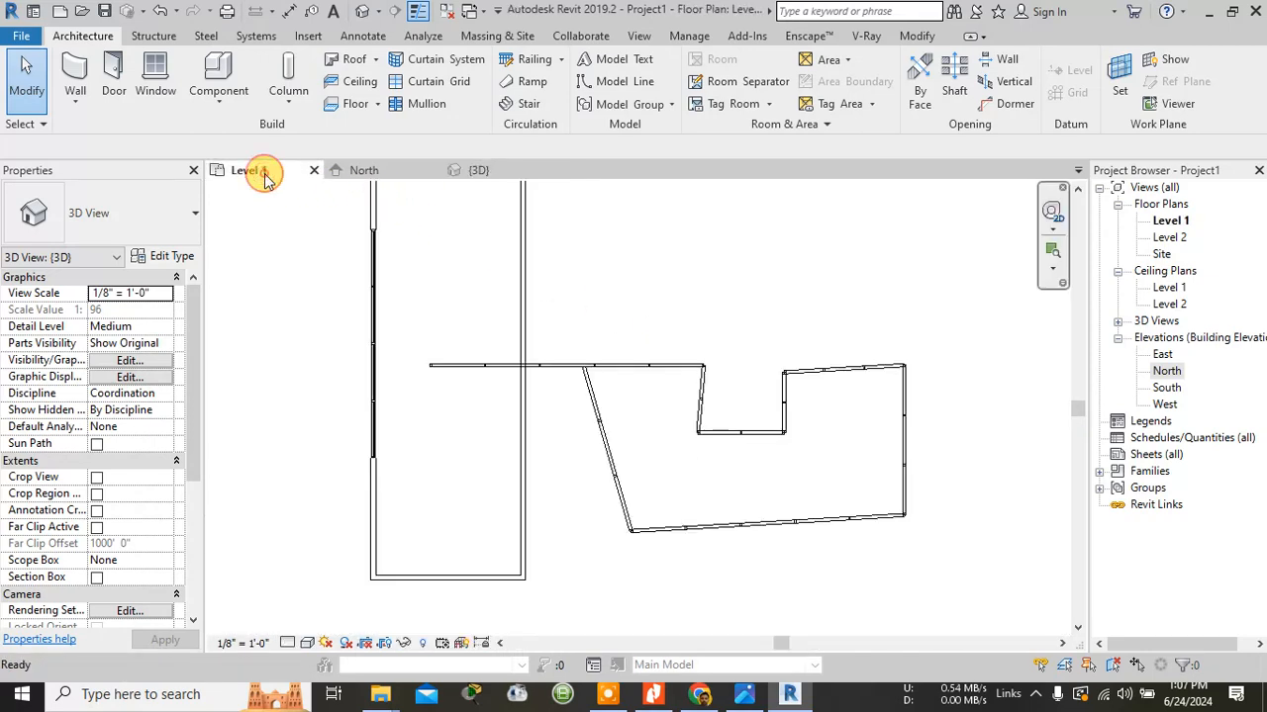
Trim the horizontal curtain wall and the slanted west curtain wall to a corner, keeping the part east of their intersection.
scroll(603, 390, "up", 3)
scroll(525, 362, "up", 2)
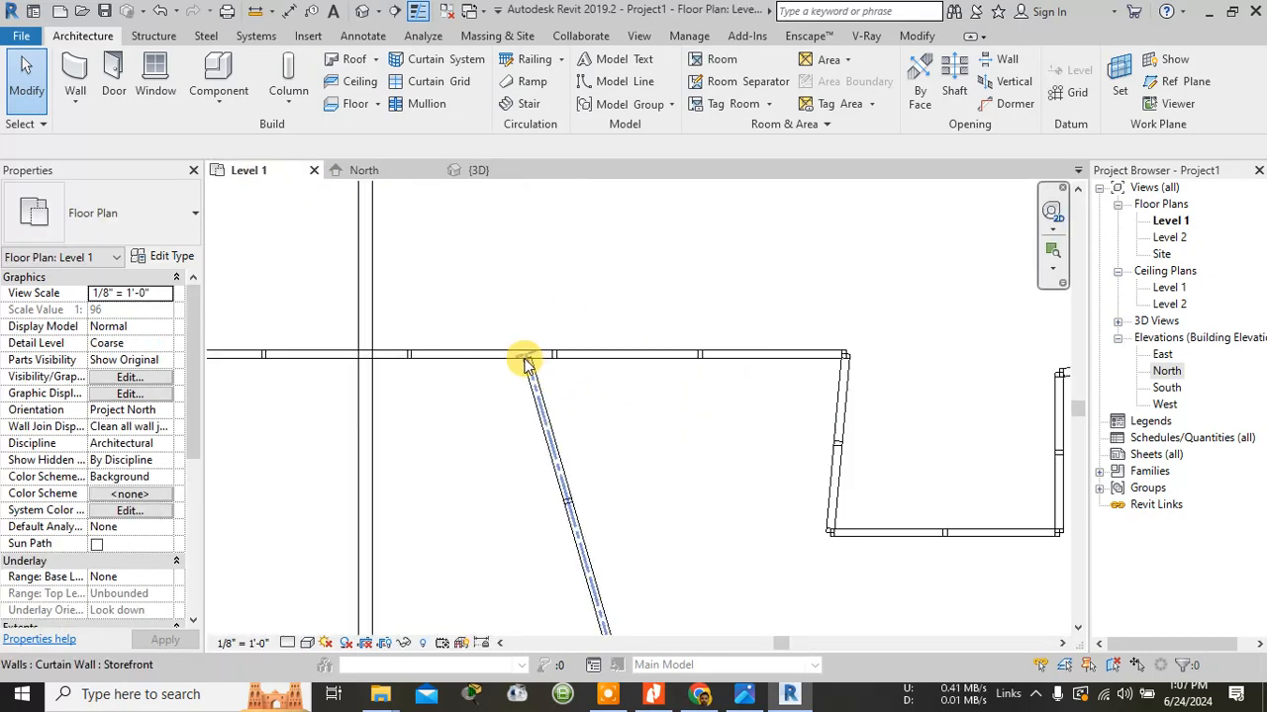
scroll(470, 363, "down", 2)
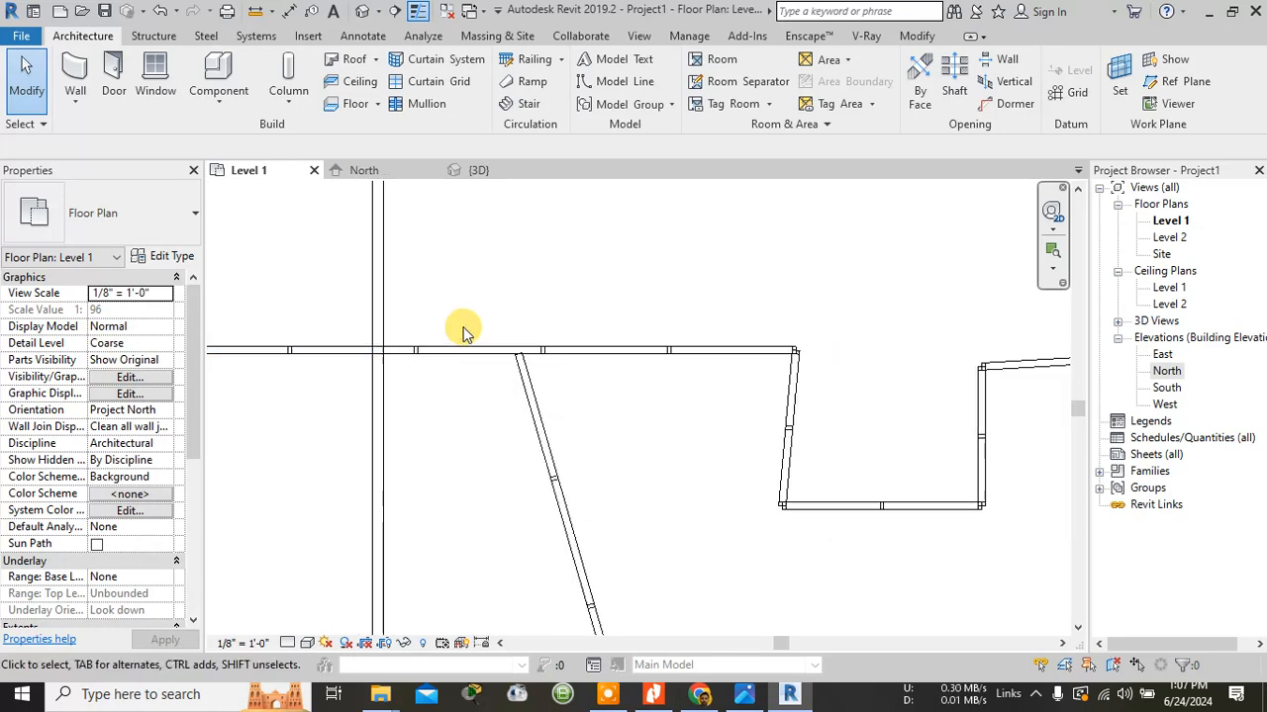
left_click(915, 38)
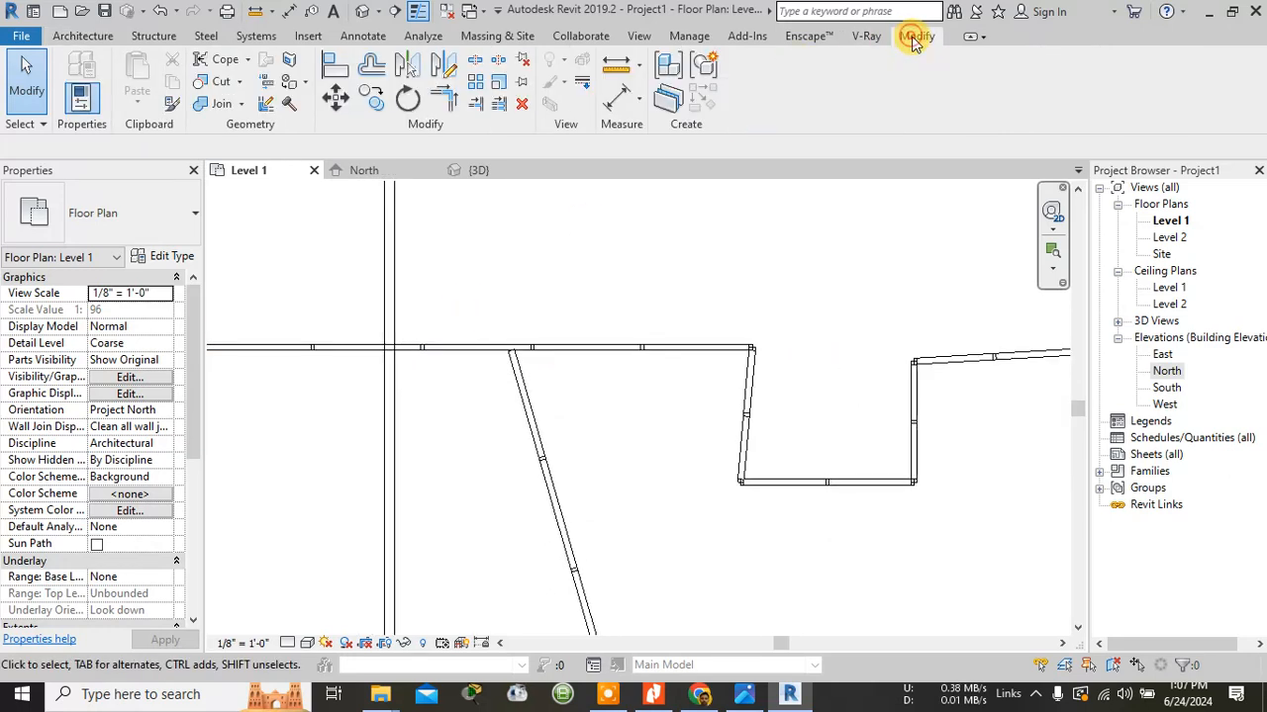
left_click(448, 102)
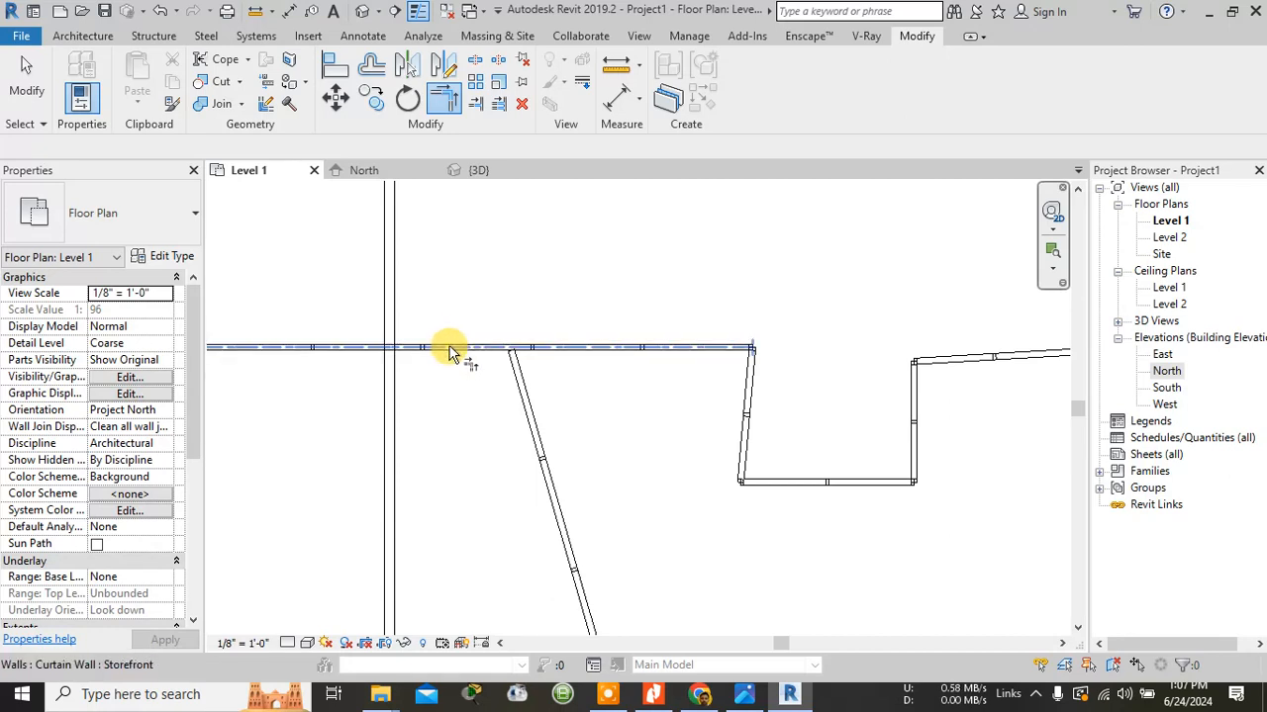
left_click(523, 361)
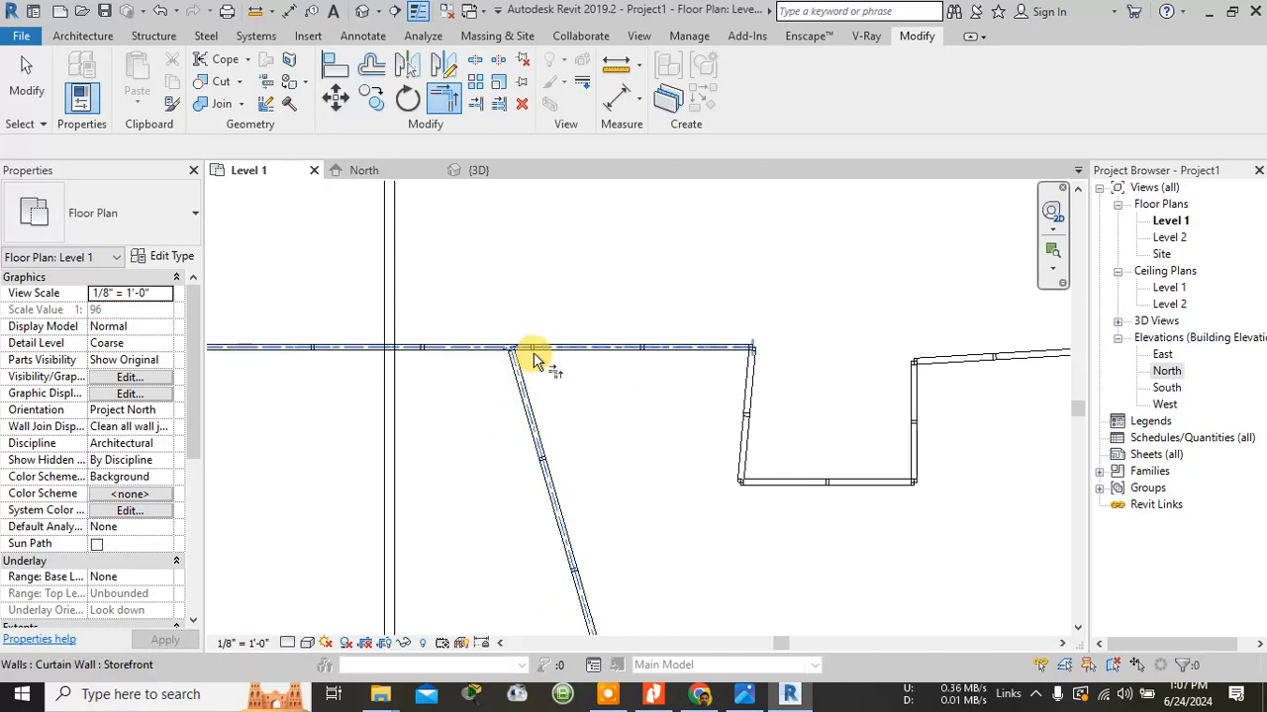
left_click(530, 360)
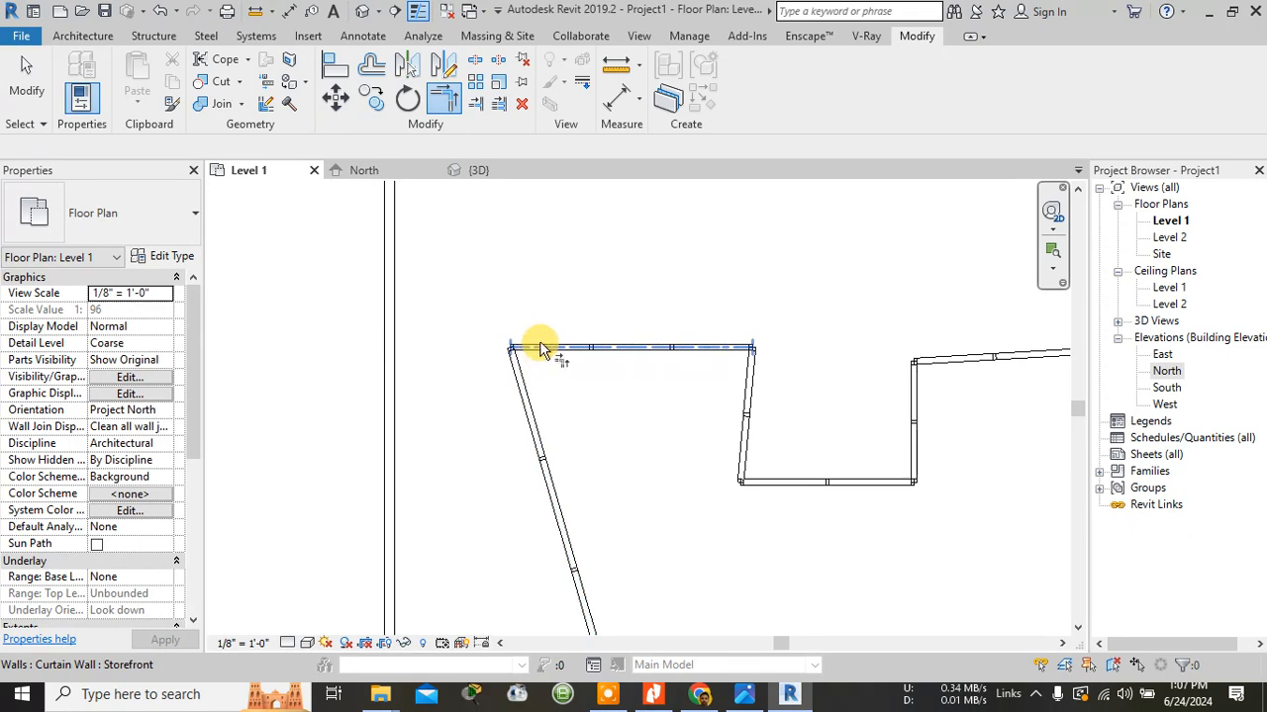
Trim/extend the notch's horizontal bottom wall and its slanted west wall to a corner.
scroll(557, 276, "up", 2)
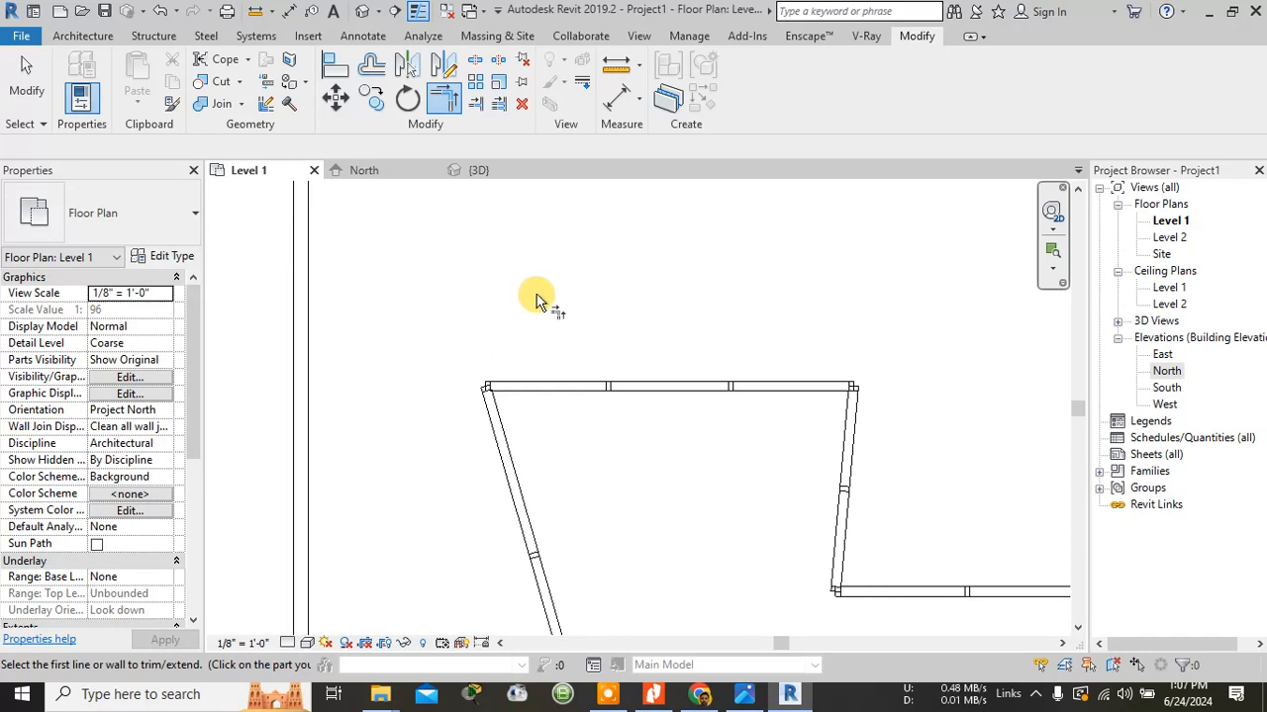
scroll(895, 416, "down", 1)
middle_click_drag(898, 444, 728, 296)
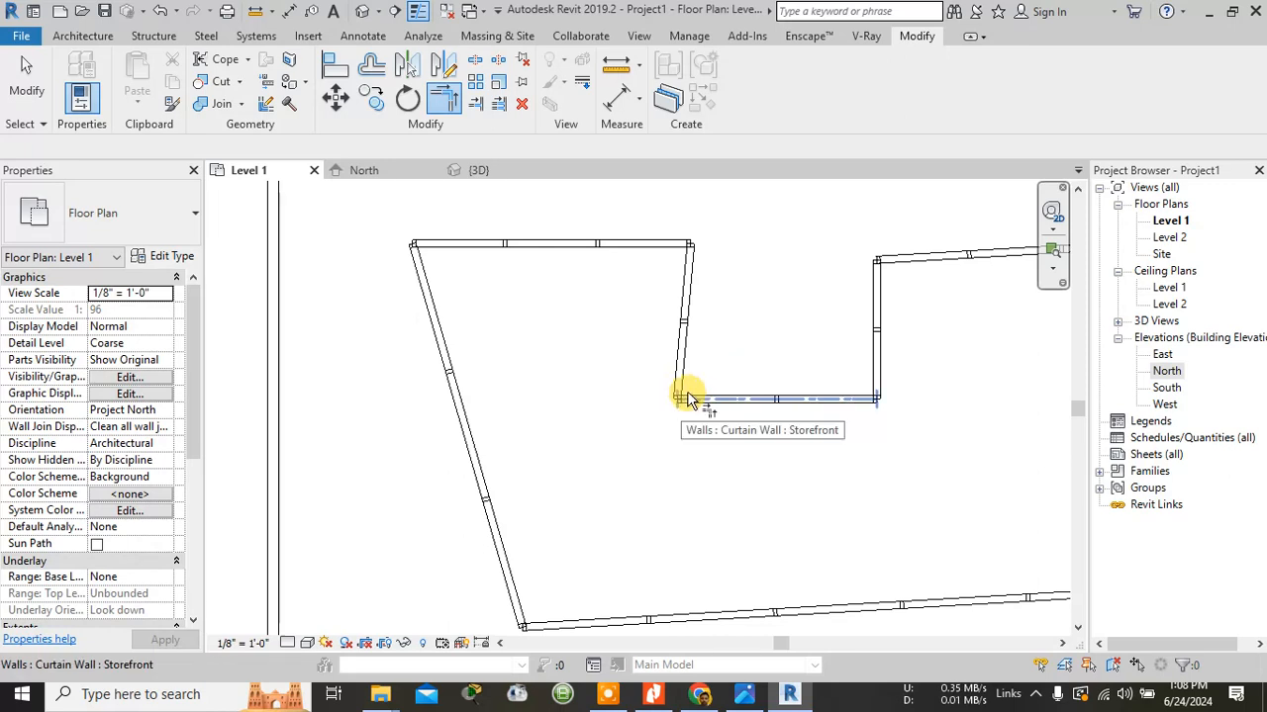
scroll(752, 401, "down", 1)
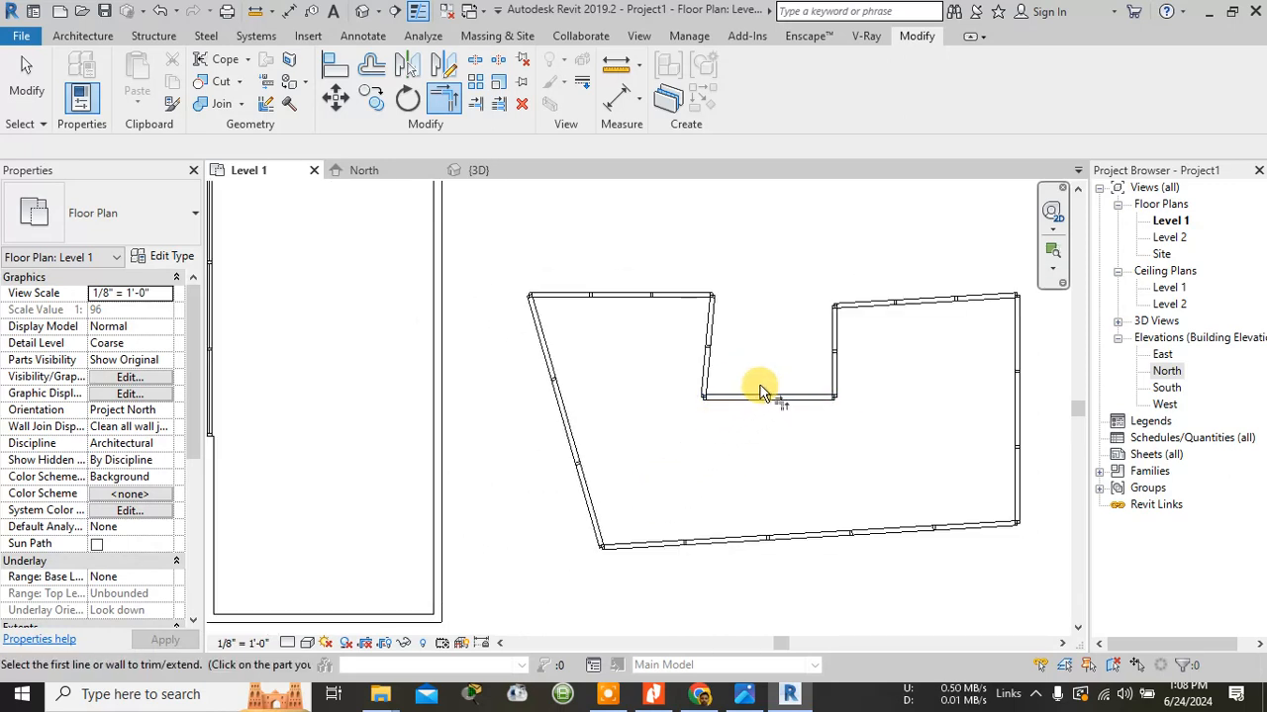
scroll(767, 401, "up", 2)
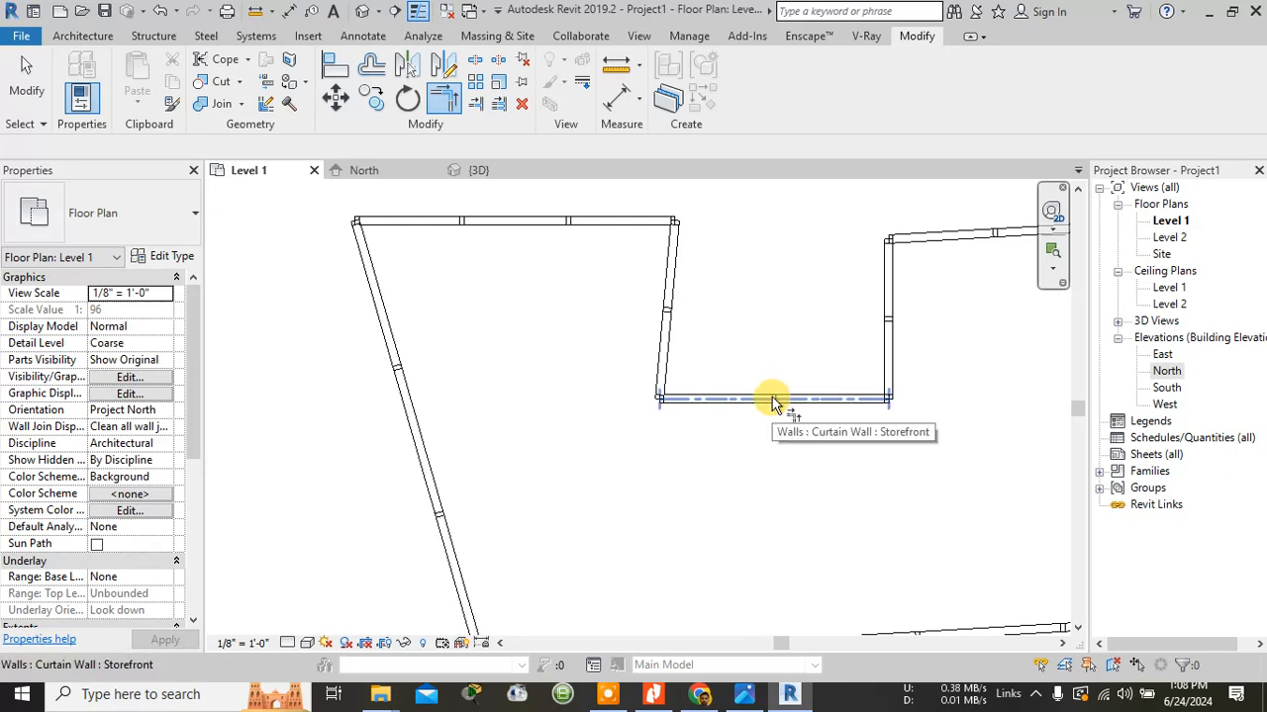
left_click(772, 401)
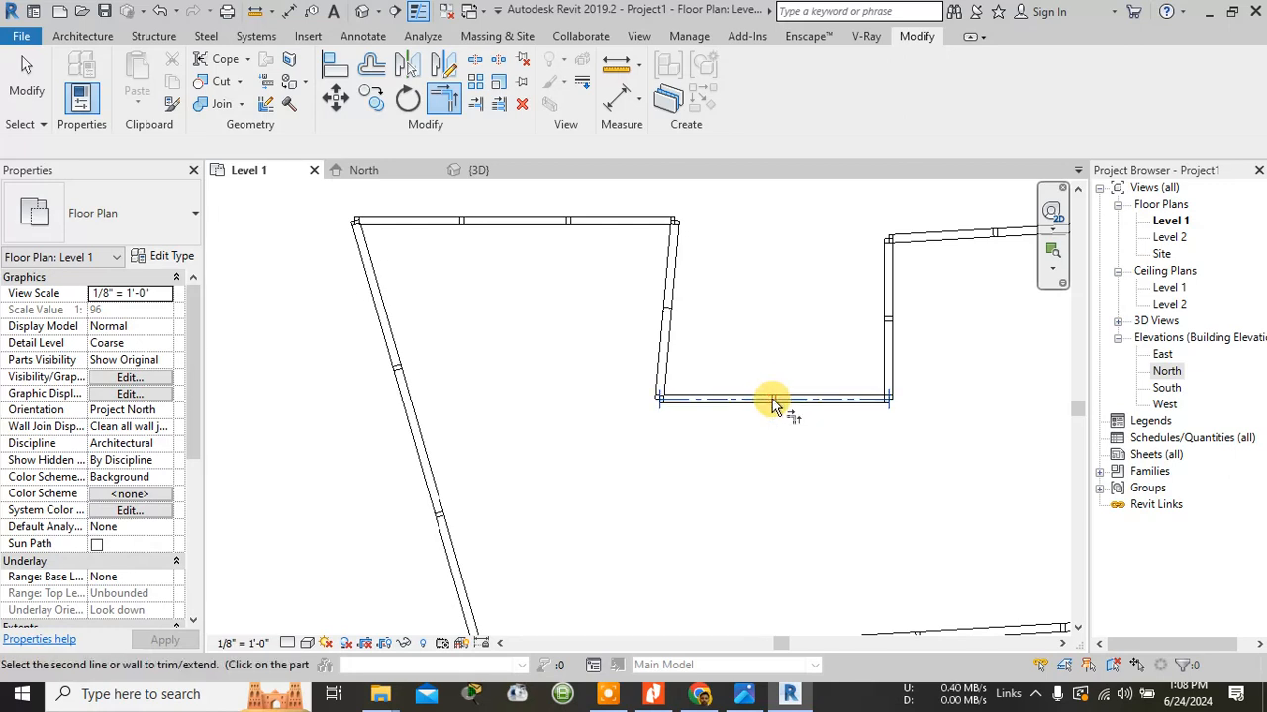
left_click(670, 374)
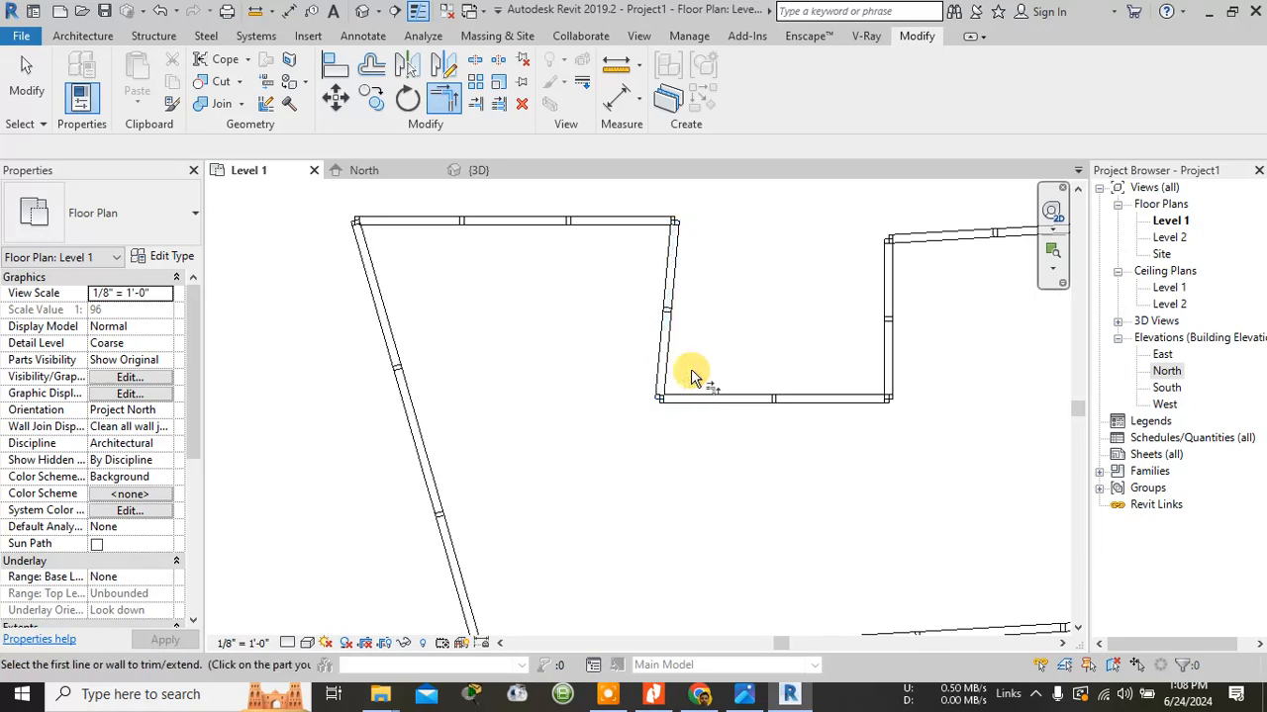
key("Escape")
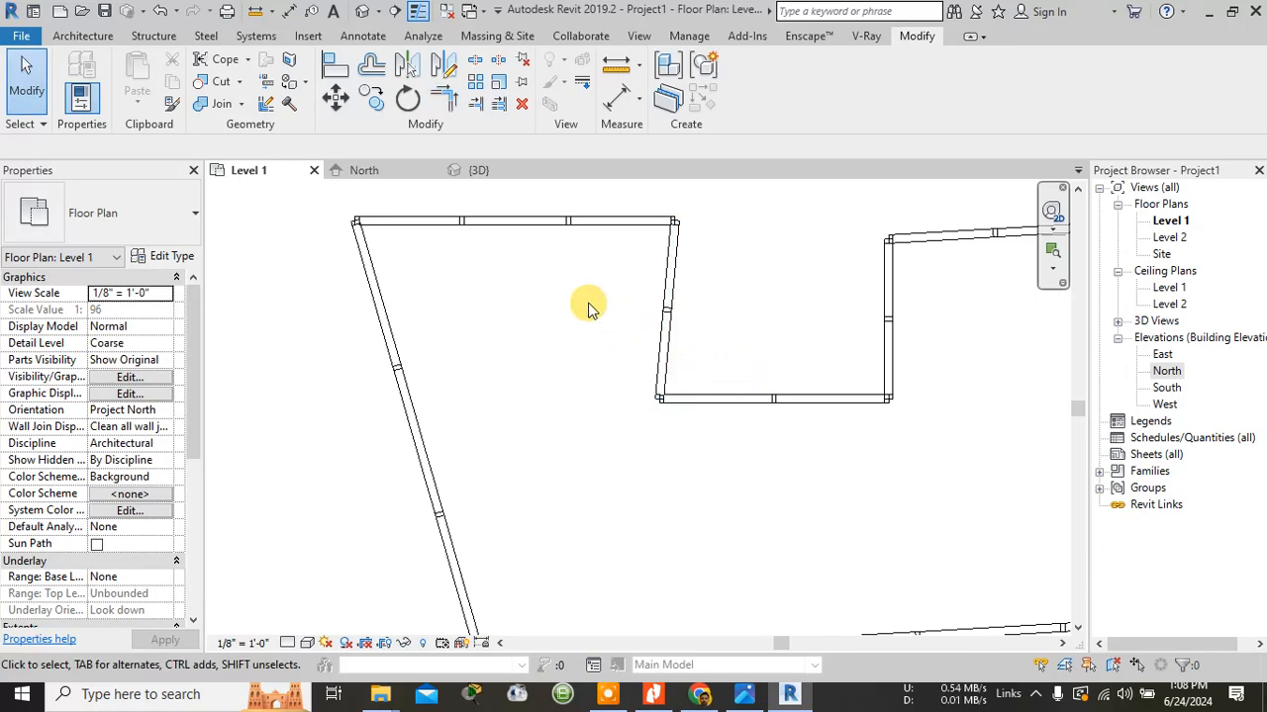